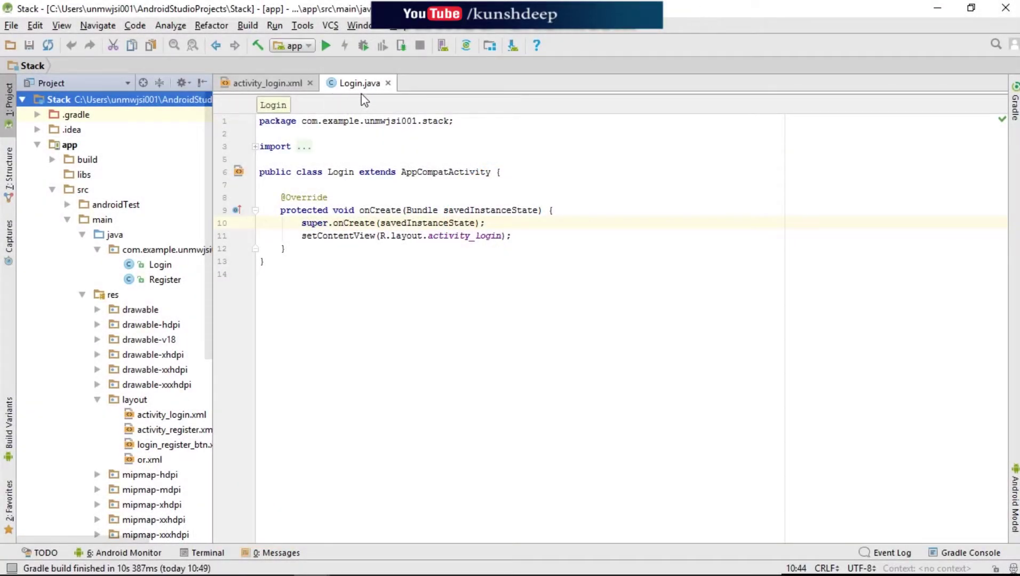
- Preview activity_login.xml, then start an EditText field declaration above onCreate in Login.java
{"action": "left_click", "coordinate": [274, 83]}
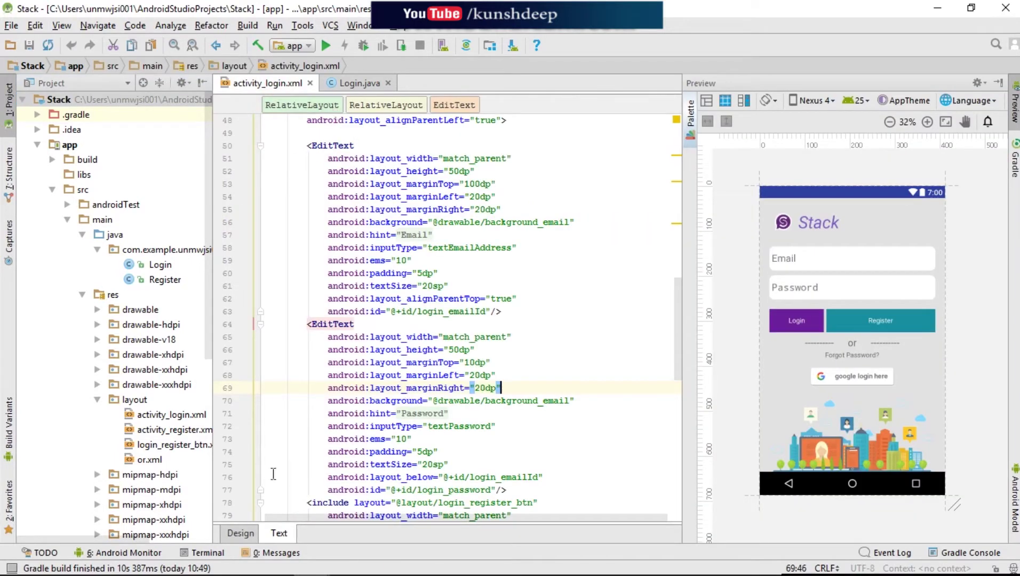
{"action": "left_click", "coordinate": [242, 535]}
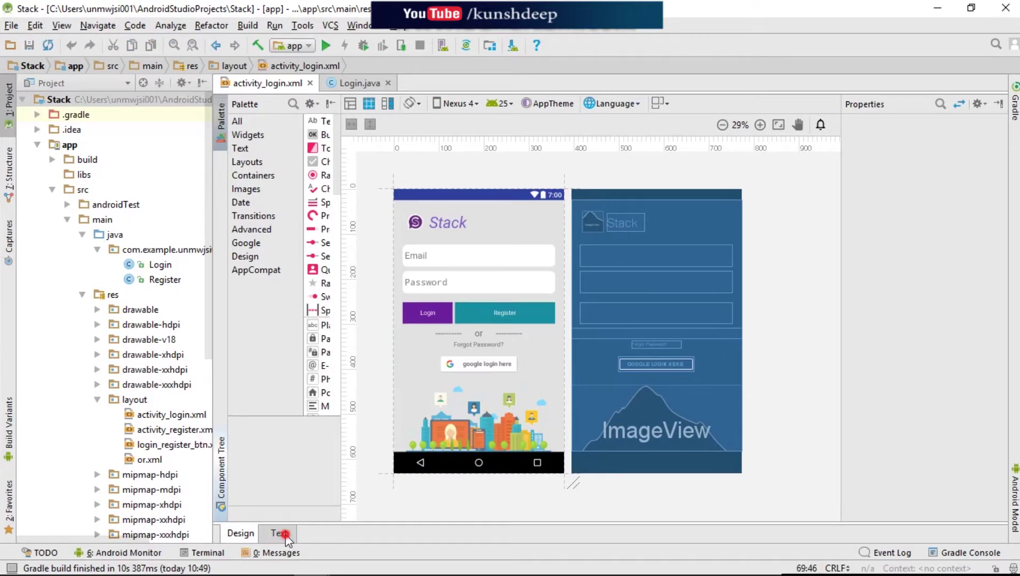
{"action": "left_click", "coordinate": [279, 533]}
{"action": "left_click", "coordinate": [348, 83]}
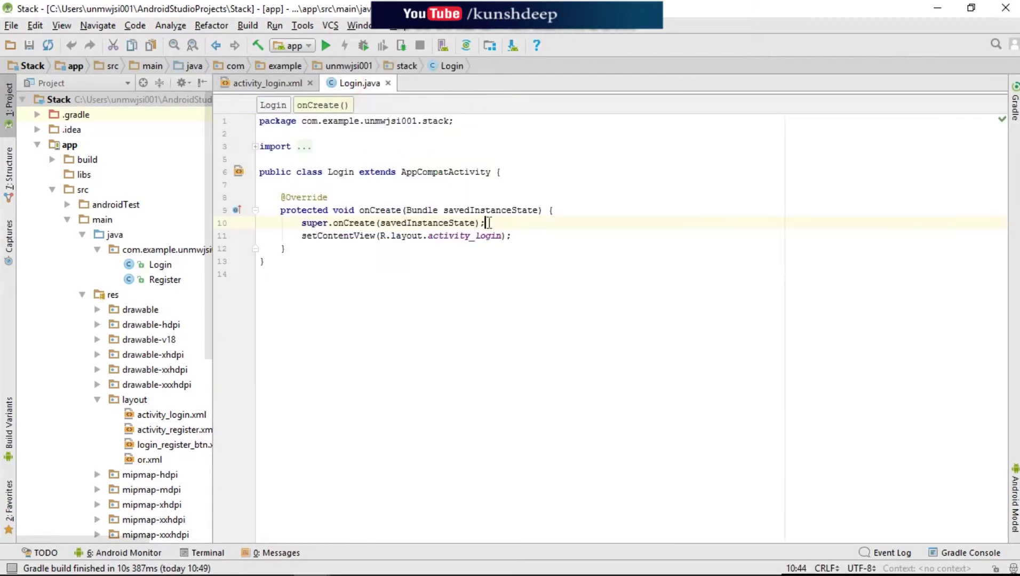
{"action": "left_click", "coordinate": [361, 196]}
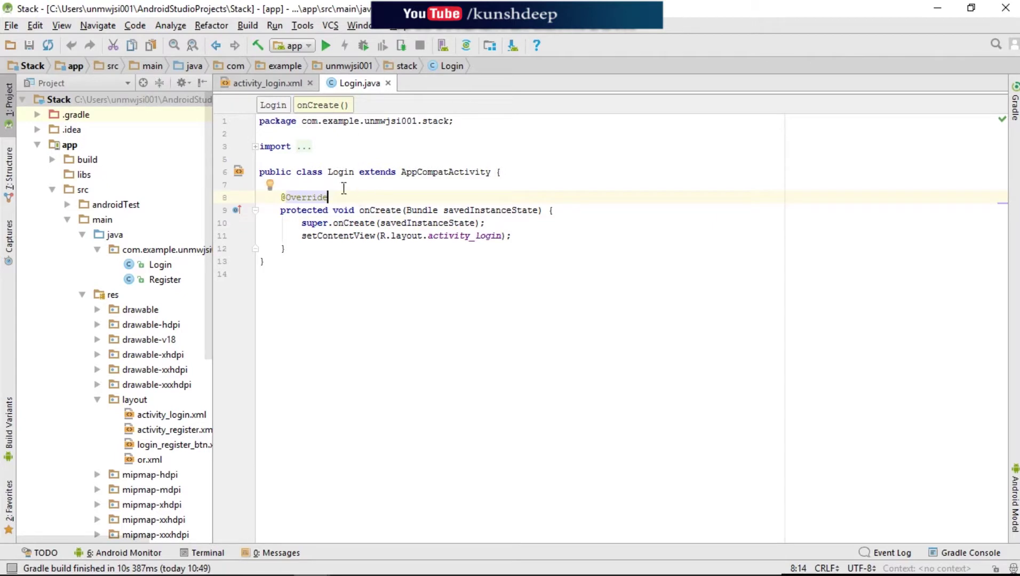
{"action": "left_click", "coordinate": [355, 181]}
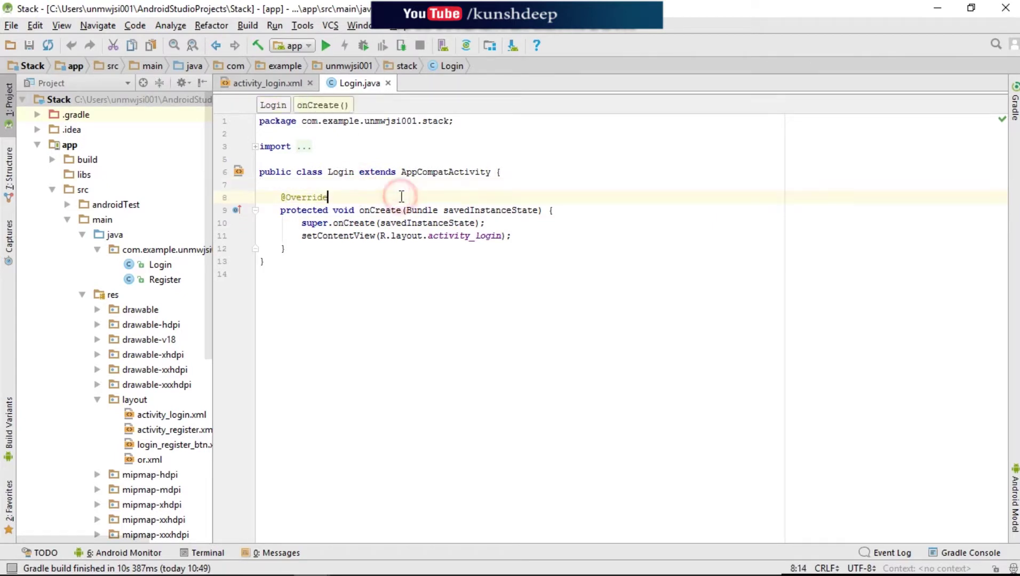
{"action": "left_click", "coordinate": [807, 16]}
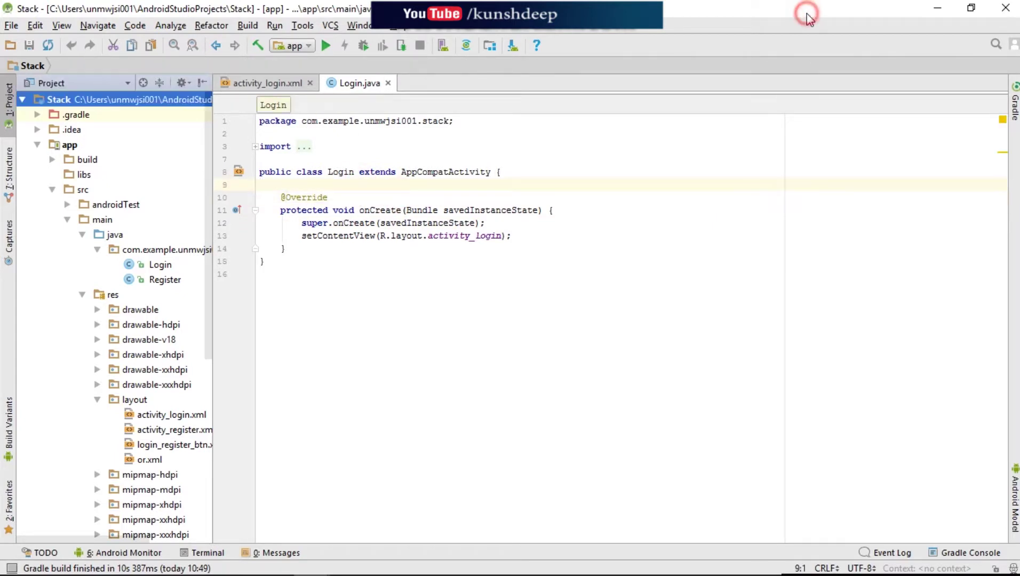
{"action": "left_click", "coordinate": [409, 184]}
{"action": "type", "text": "E"}
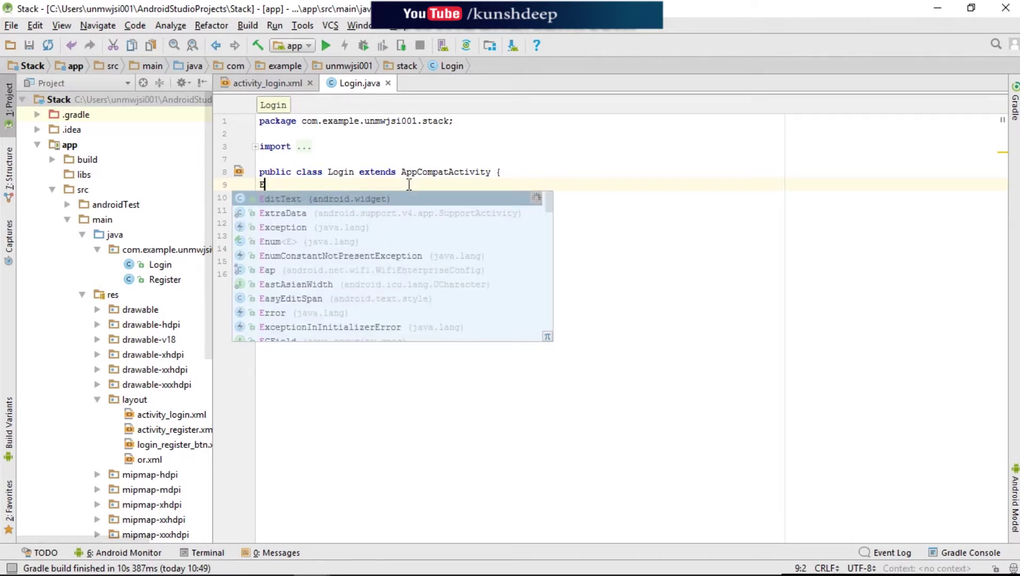
{"action": "key", "text": "Return"}
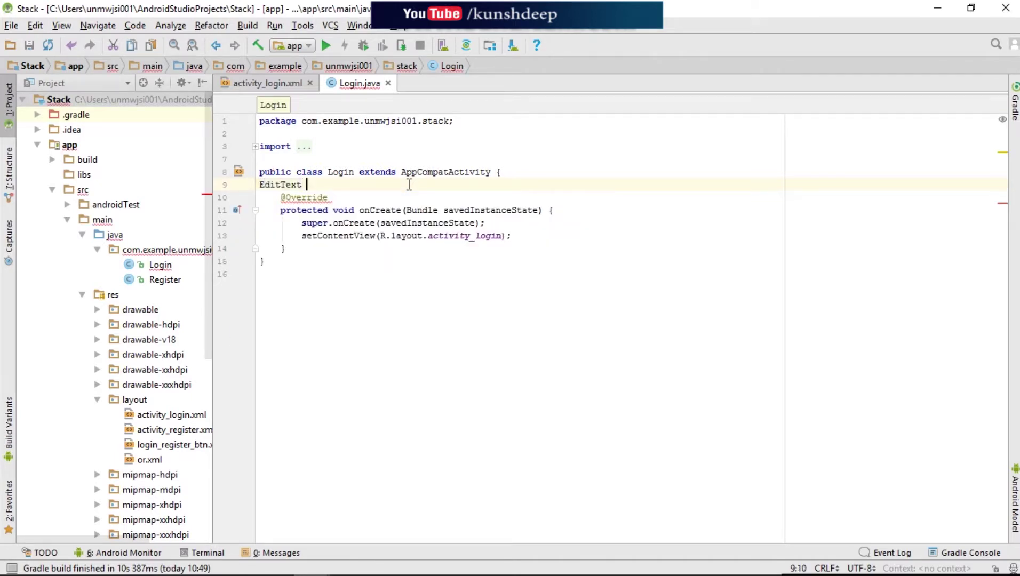
- Check the Email and Password view ids and declare 'EditText mEmail,mPassword;'
{"action": "left_click", "coordinate": [302, 84]}
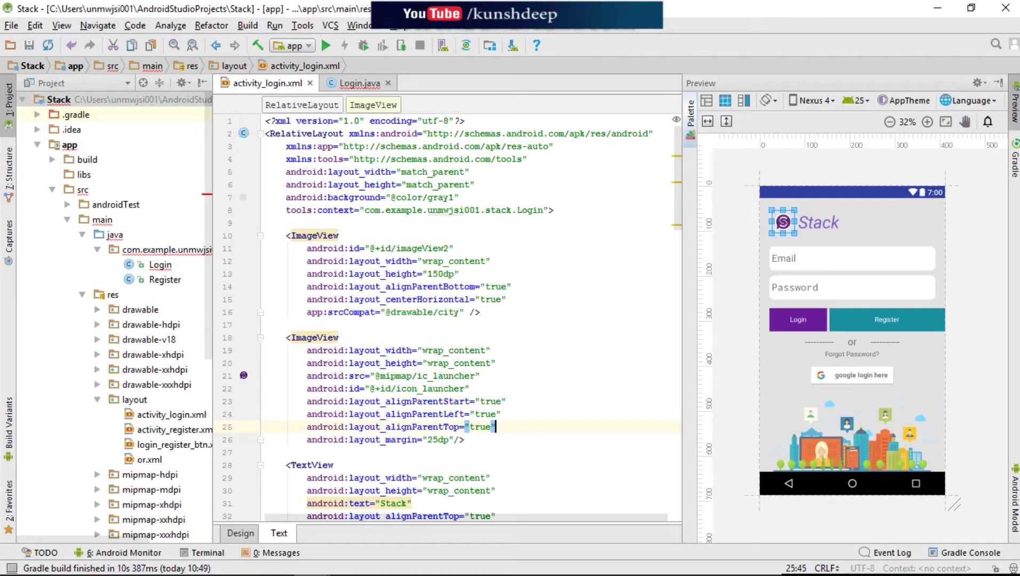
{"action": "scroll", "coordinate": [372, 326], "scroll_direction": "down", "scroll_amount": 7}
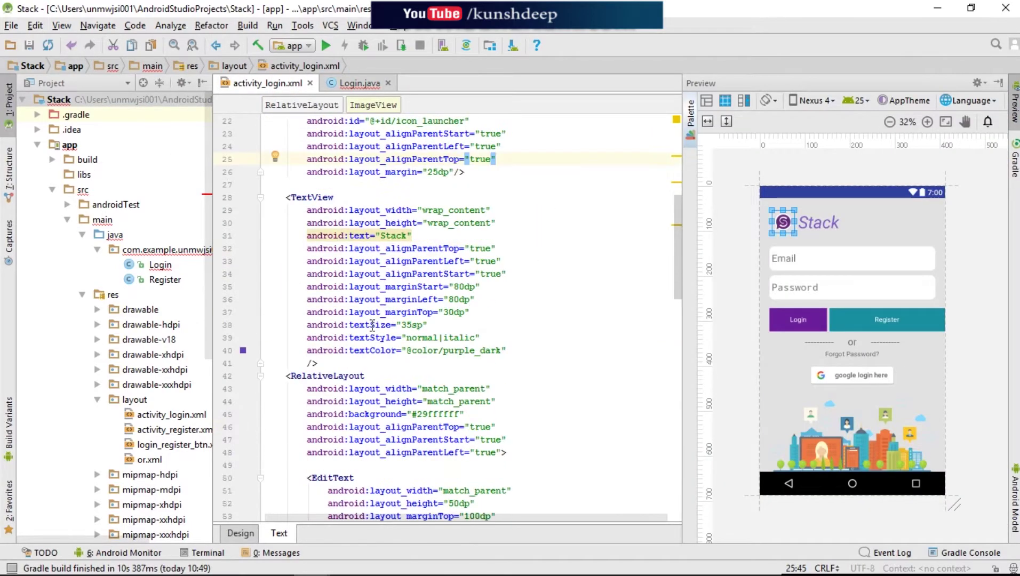
{"action": "scroll", "coordinate": [373, 324], "scroll_direction": "down", "scroll_amount": 8}
{"action": "left_click", "coordinate": [501, 246]}
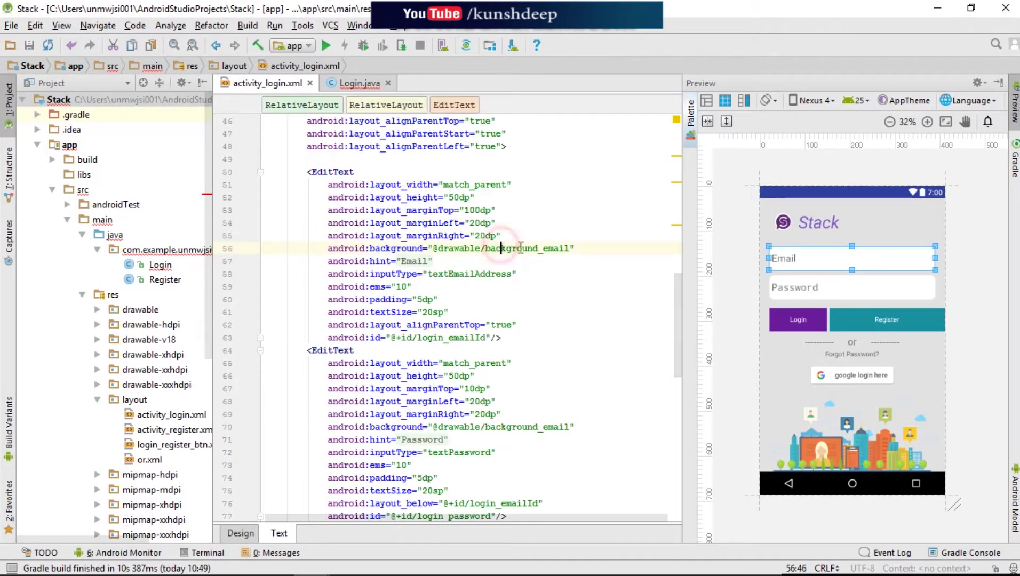
{"action": "scroll", "coordinate": [563, 318], "scroll_direction": "down", "scroll_amount": 3}
{"action": "left_click", "coordinate": [572, 274]}
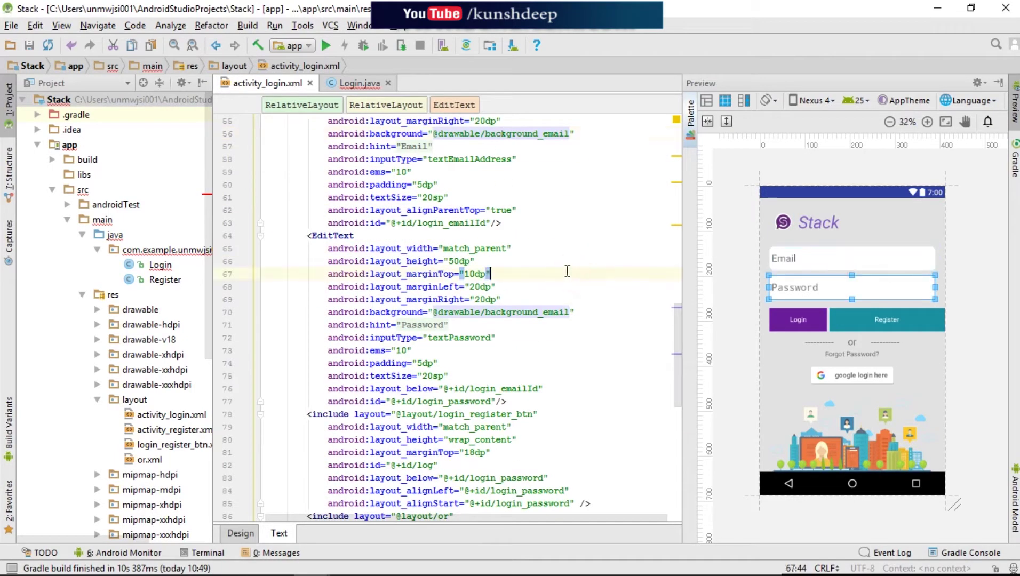
{"action": "left_click", "coordinate": [357, 83]}
{"action": "type", "text": "EditText mEmail;"}
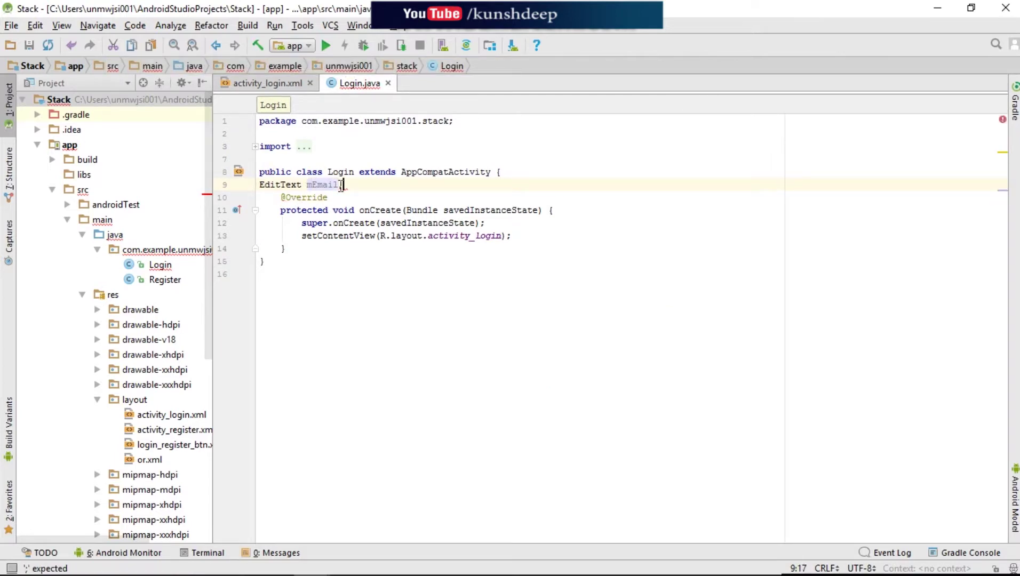
{"action": "type", "text": ",mPassword"}
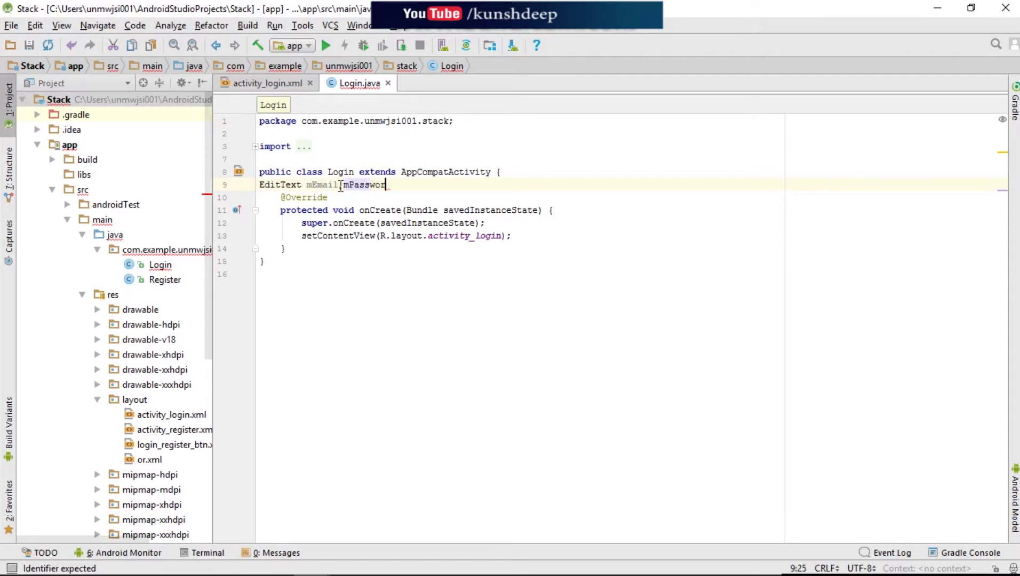
{"action": "type", "text": ";"}
{"action": "key", "text": "Return"}
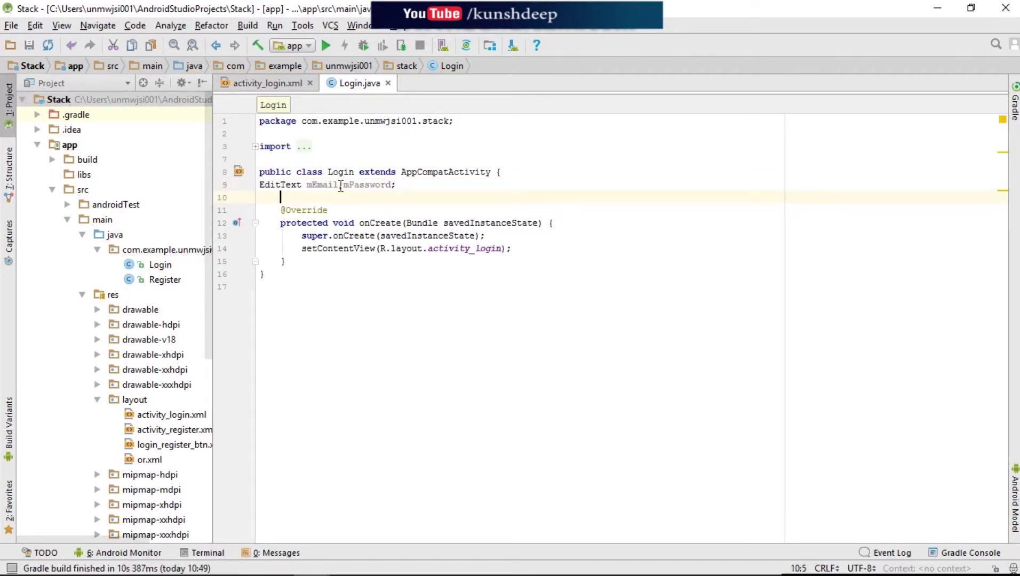
{"action": "type", "text": "Te"}
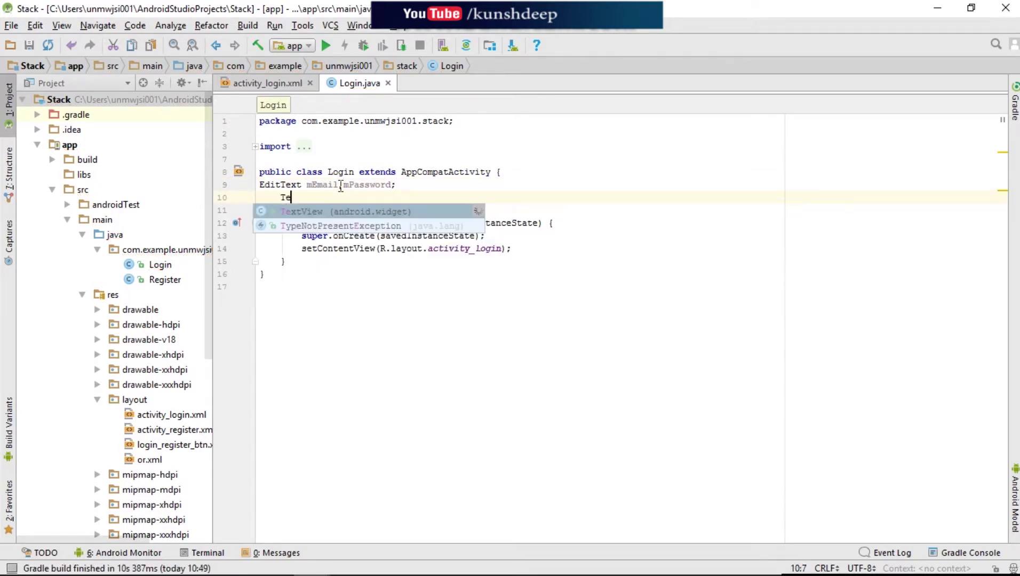
{"action": "type", "text": "xtView"}
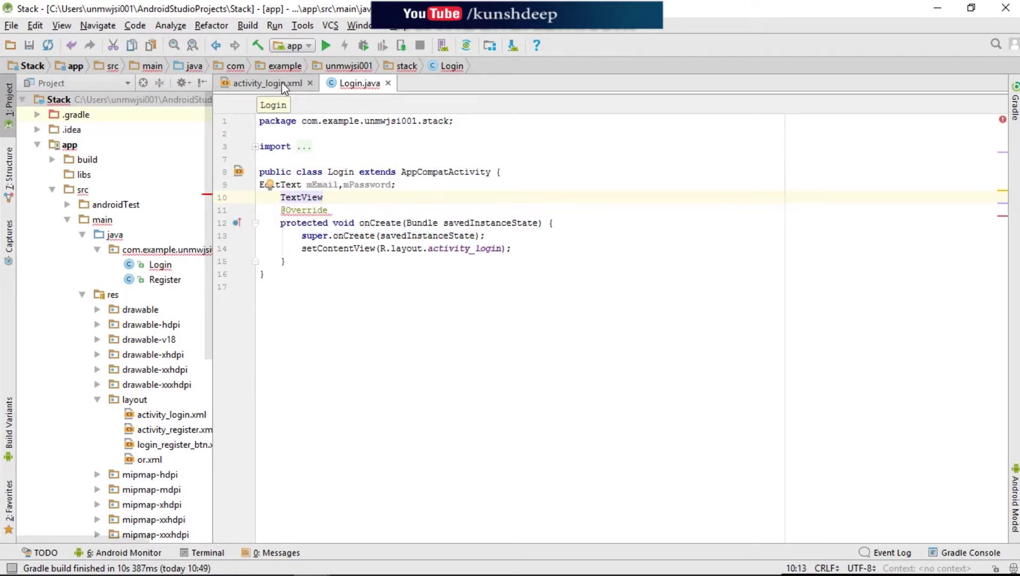
- Check the forgotPassword view and declare 'TextView mforgotpassword;'
{"action": "left_click", "coordinate": [283, 83]}
{"action": "scroll", "coordinate": [455, 268], "scroll_direction": "down", "scroll_amount": 3}
{"action": "scroll", "coordinate": [455, 269], "scroll_direction": "down", "scroll_amount": 3}
{"action": "scroll", "coordinate": [455, 268], "scroll_direction": "down", "scroll_amount": 3}
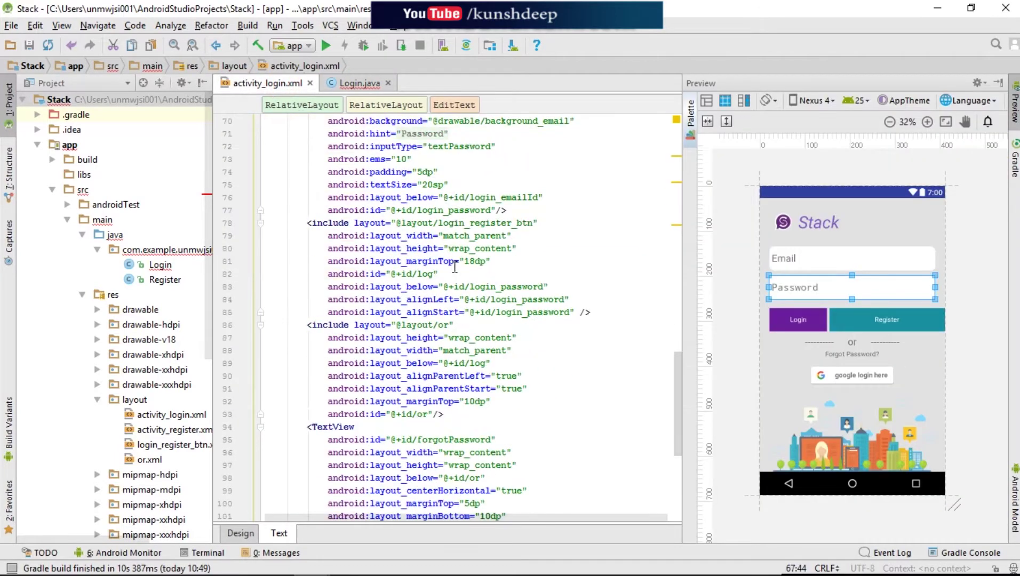
{"action": "scroll", "coordinate": [455, 269], "scroll_direction": "down", "scroll_amount": 4}
{"action": "left_click", "coordinate": [852, 353]}
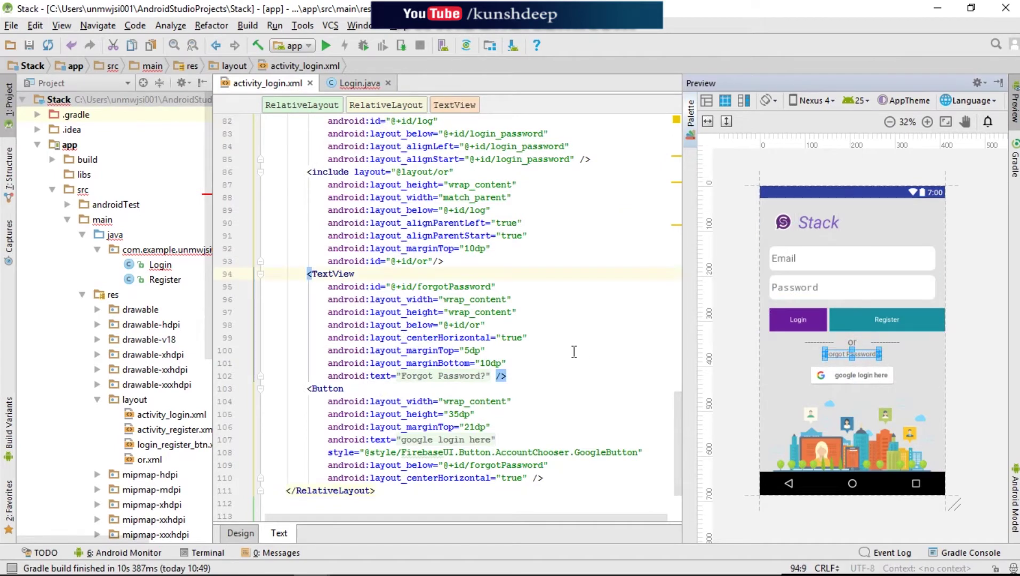
{"action": "scroll", "coordinate": [573, 352], "scroll_direction": "down", "scroll_amount": 2}
{"action": "left_click", "coordinate": [550, 248]}
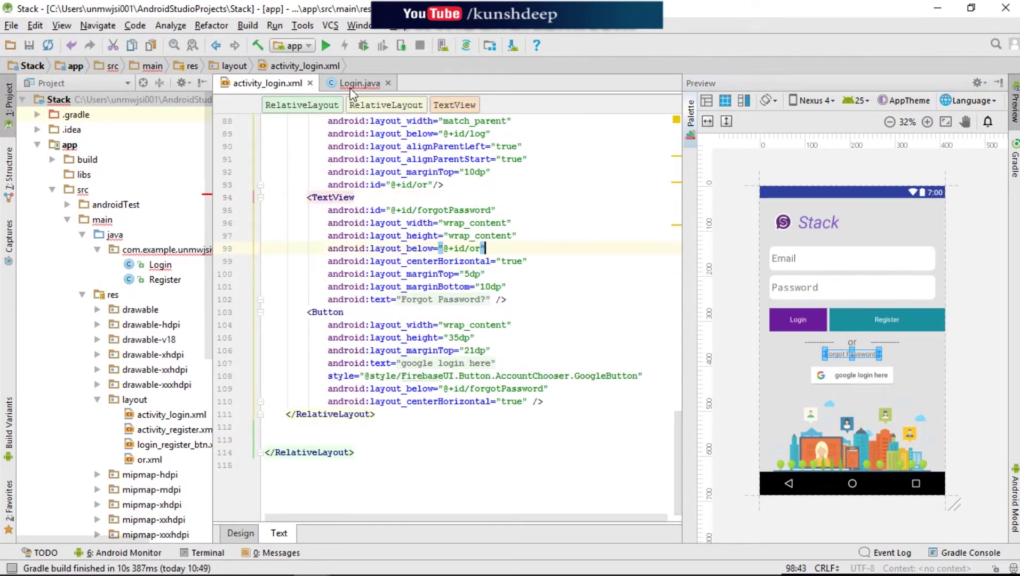
{"action": "left_click", "coordinate": [352, 84]}
{"action": "type", "text": "TextView m"}
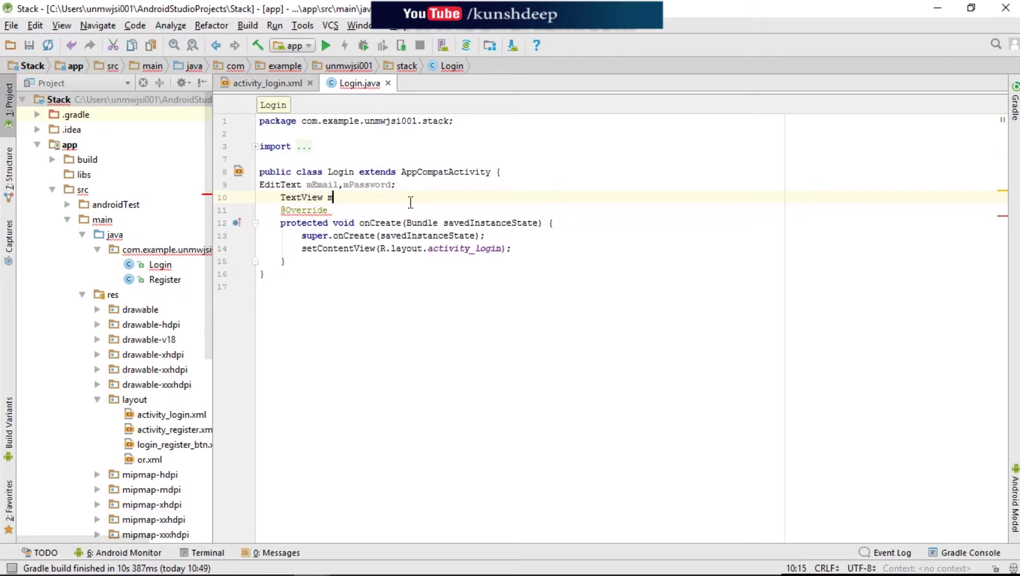
{"action": "type", "text": "R"}
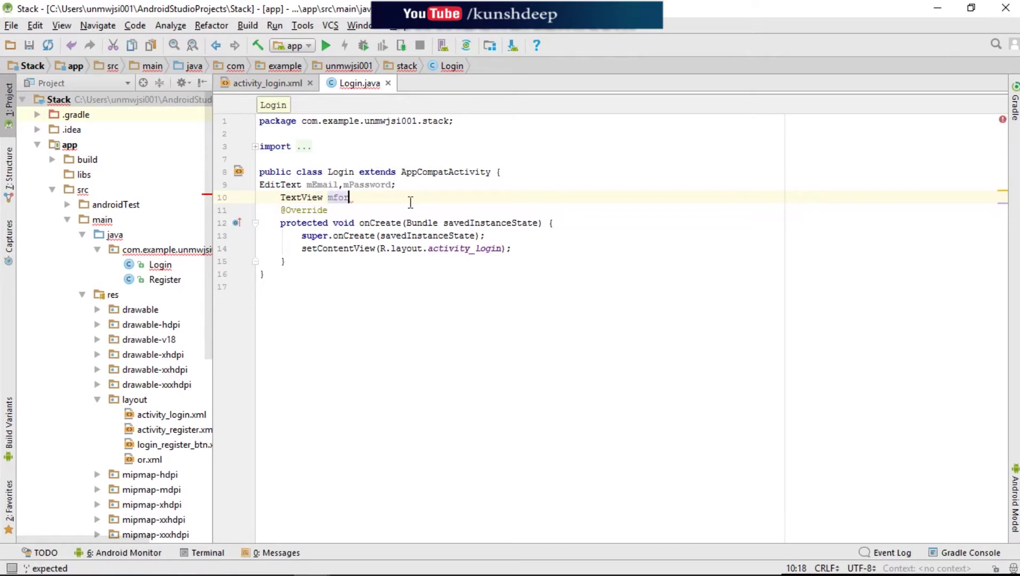
{"action": "type", "text": "gotpassword;"}
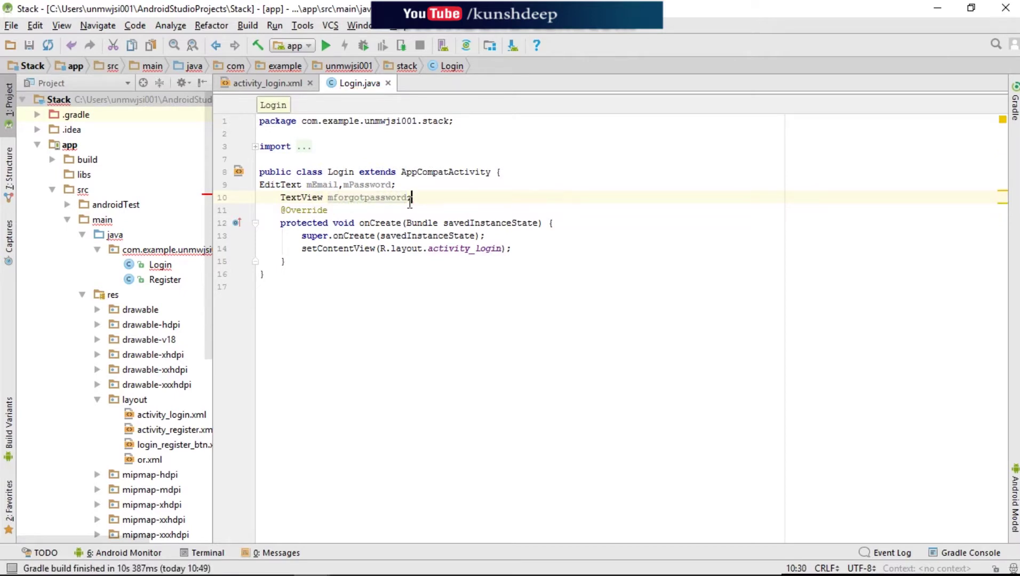
{"action": "key", "text": "Return"}
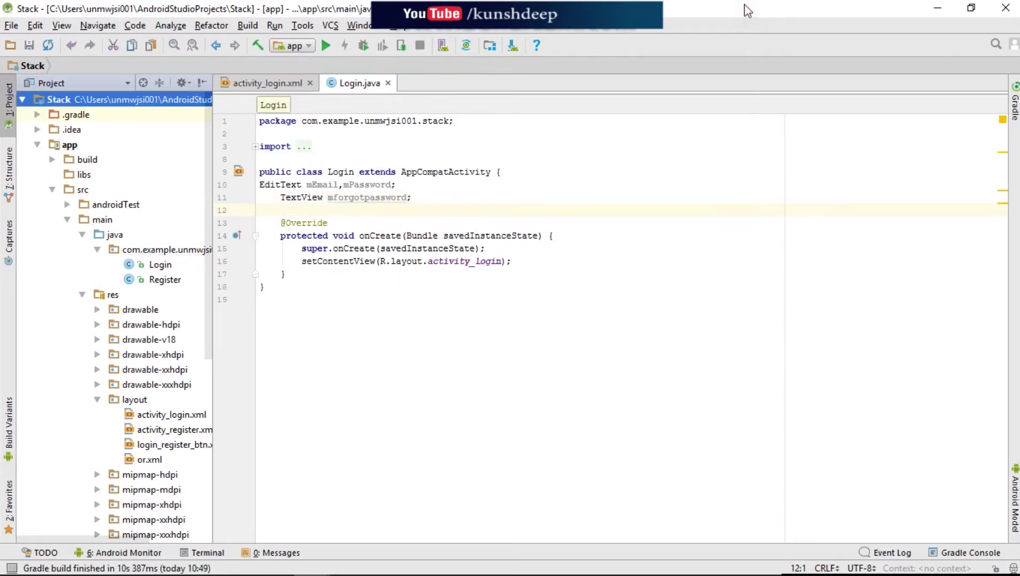
{"action": "left_click", "coordinate": [376, 211]}
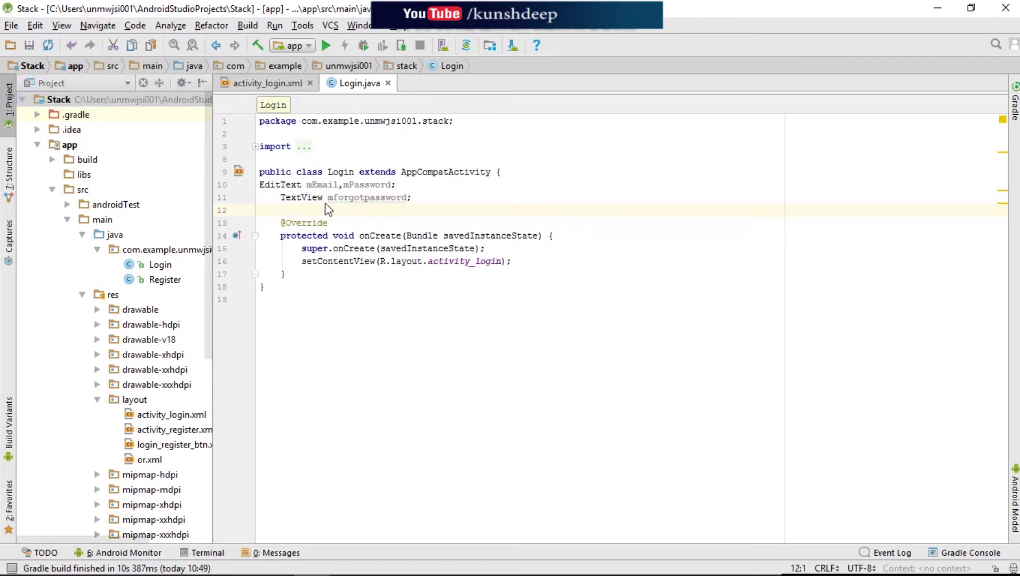
- Check the Google button in the layout and declare 'Button mLogin,mRegister,MGooglelogin;'
{"action": "left_click", "coordinate": [275, 82]}
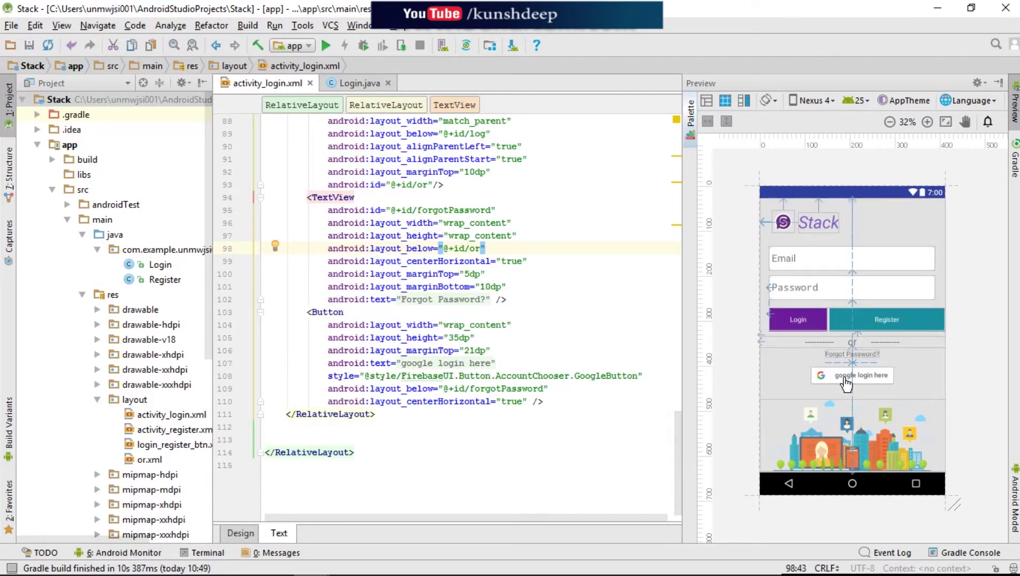
{"action": "left_click", "coordinate": [867, 383]}
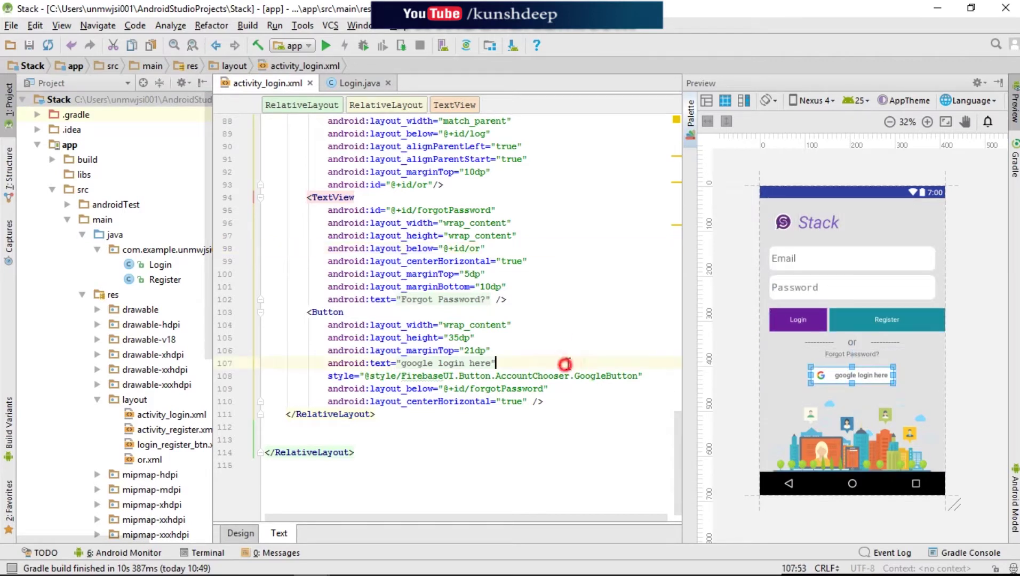
{"action": "left_click", "coordinate": [356, 83]}
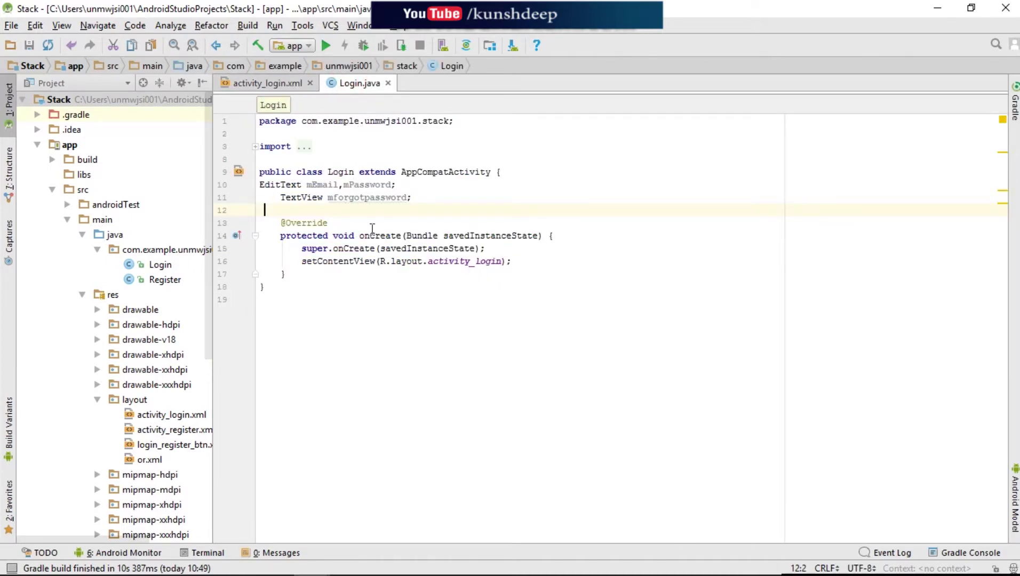
{"action": "type", "text": "Button"}
{"action": "type", "text": " mLogin"}
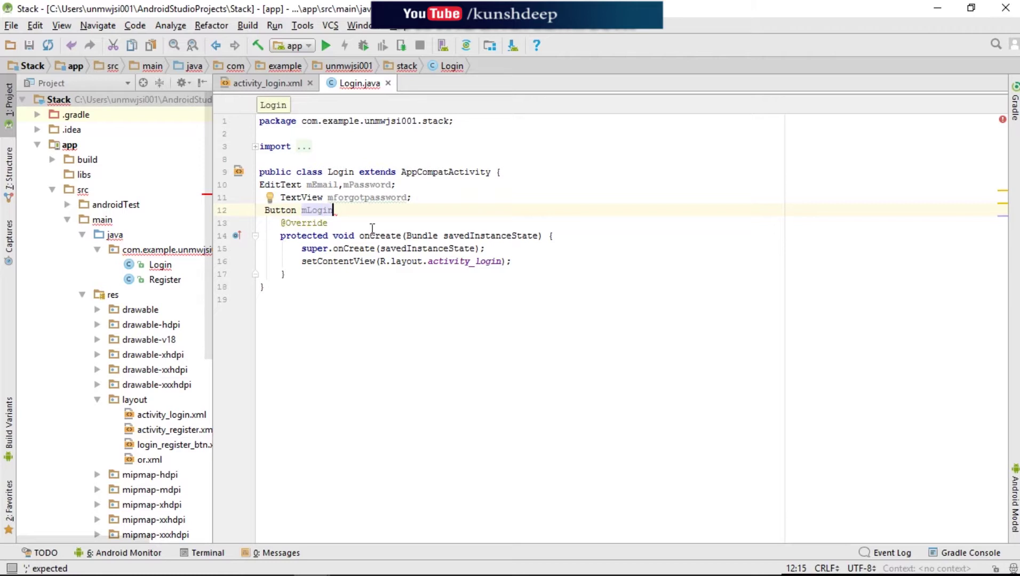
{"action": "type", "text": ",m"}
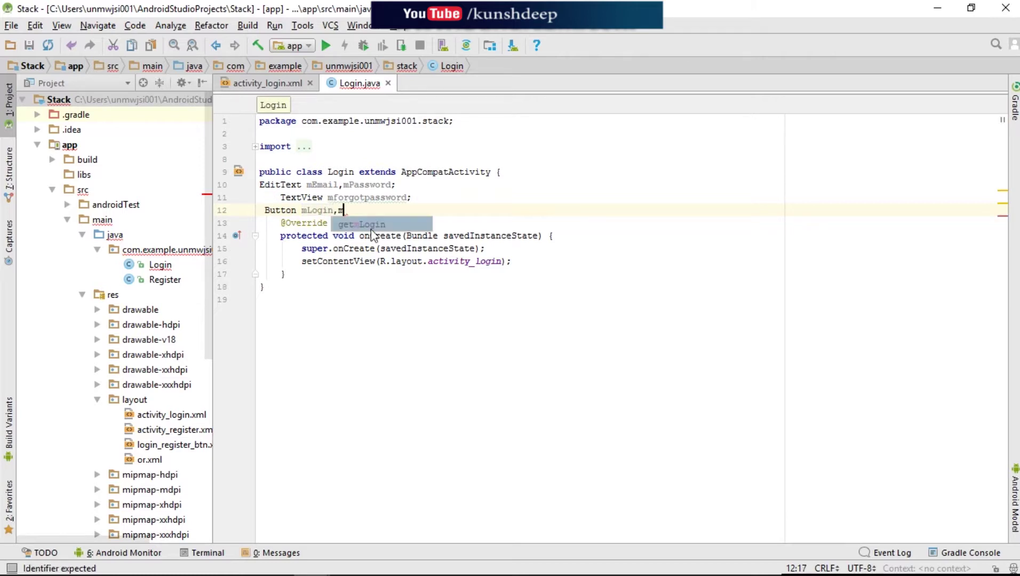
{"action": "type", "text": "Register,MGo"}
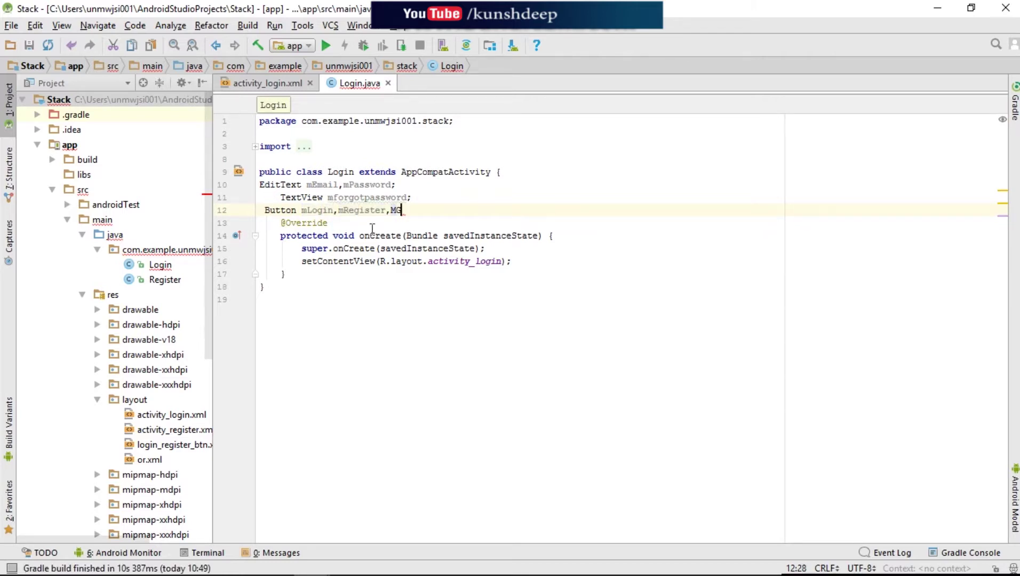
{"action": "type", "text": "ogleI"}
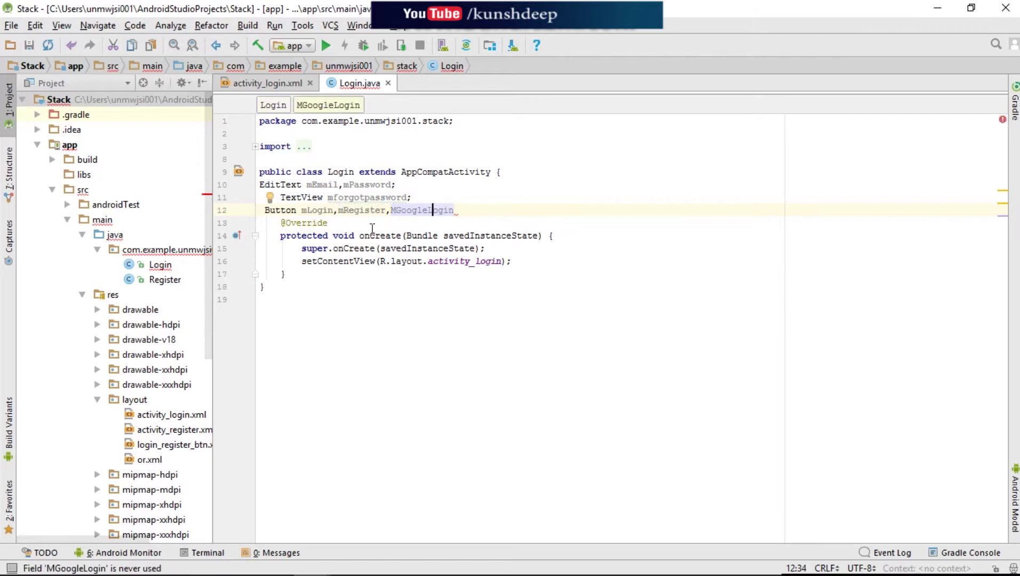
{"action": "type", "text": ";"}
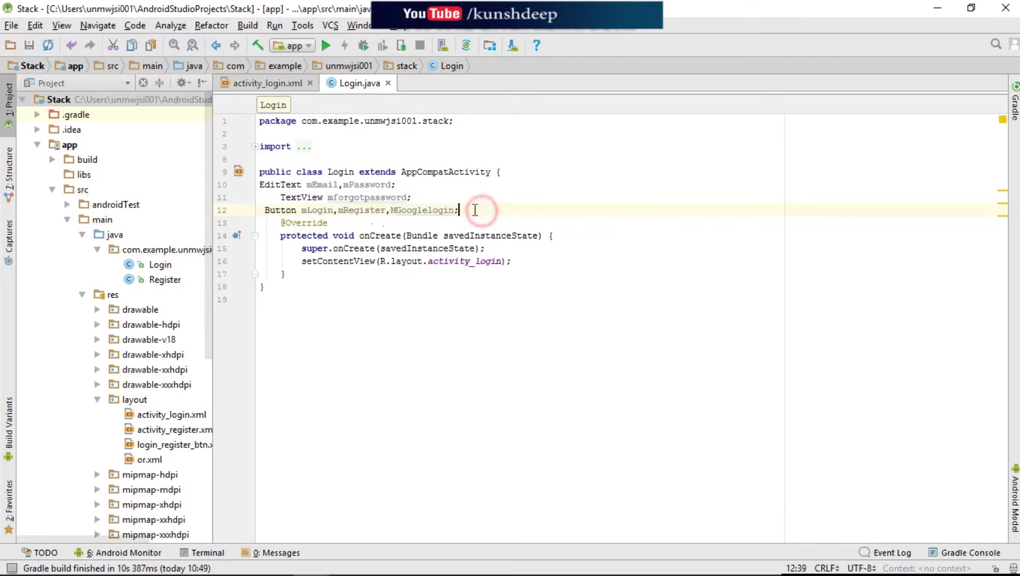
{"action": "left_click", "coordinate": [518, 261]}
- Bind mEmail to R.id.login_emailId with an EditText cast
{"action": "key", "text": "Return"}
{"action": "type", "text": "m"}
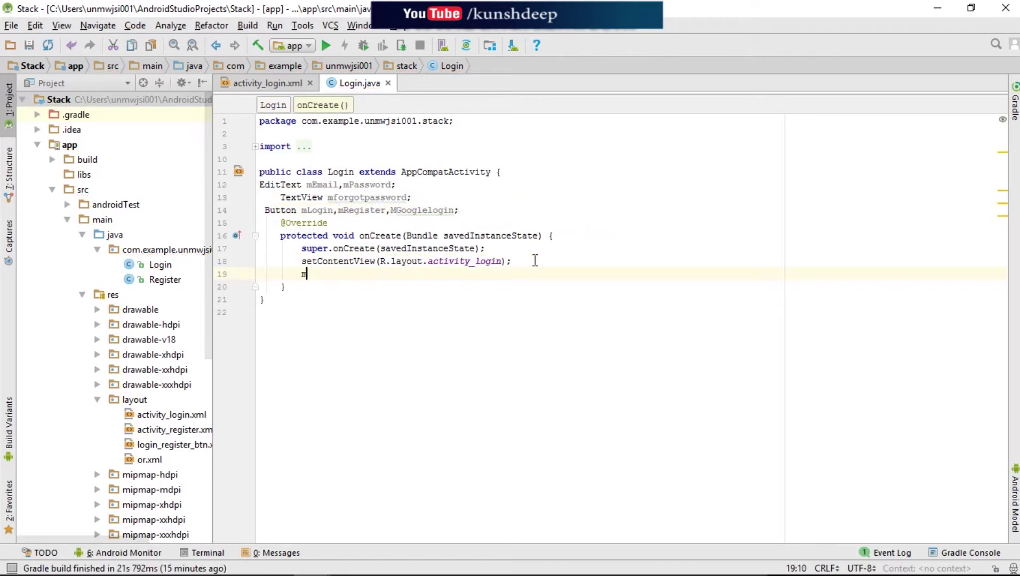
{"action": "type", "text": "Email = (E"}
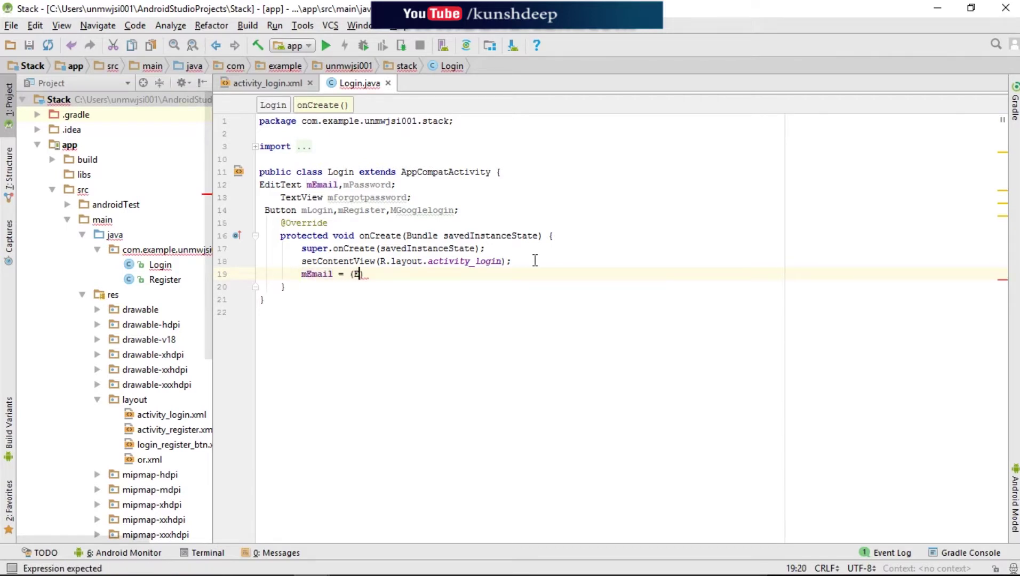
{"action": "key", "text": "Return"}
{"action": "type", "text": "fin"}
{"action": "key", "text": "Return"}
{"action": "type", "text": "R"}
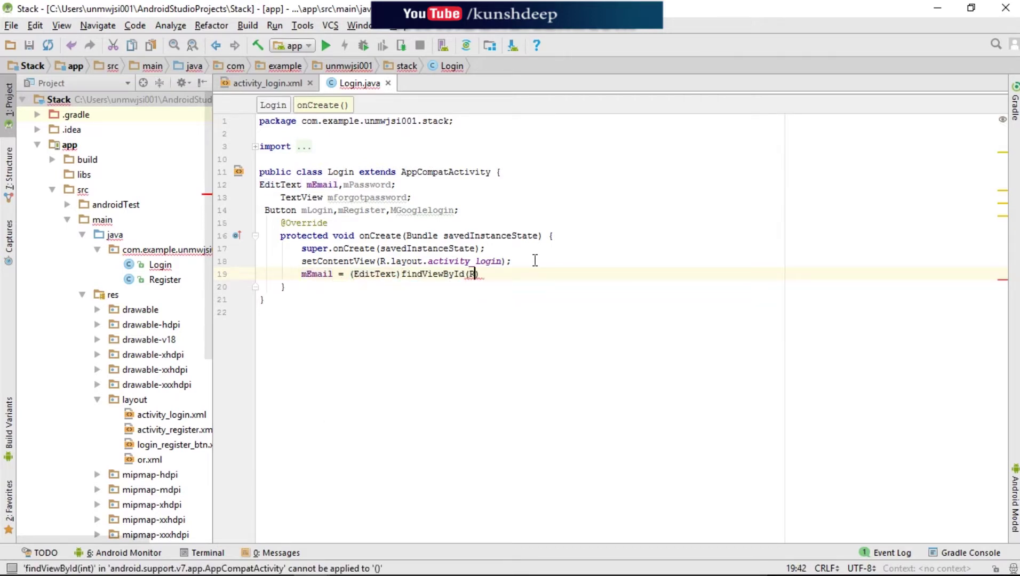
{"action": "type", "text": ".id.lo"}
{"action": "key", "text": "Return"}
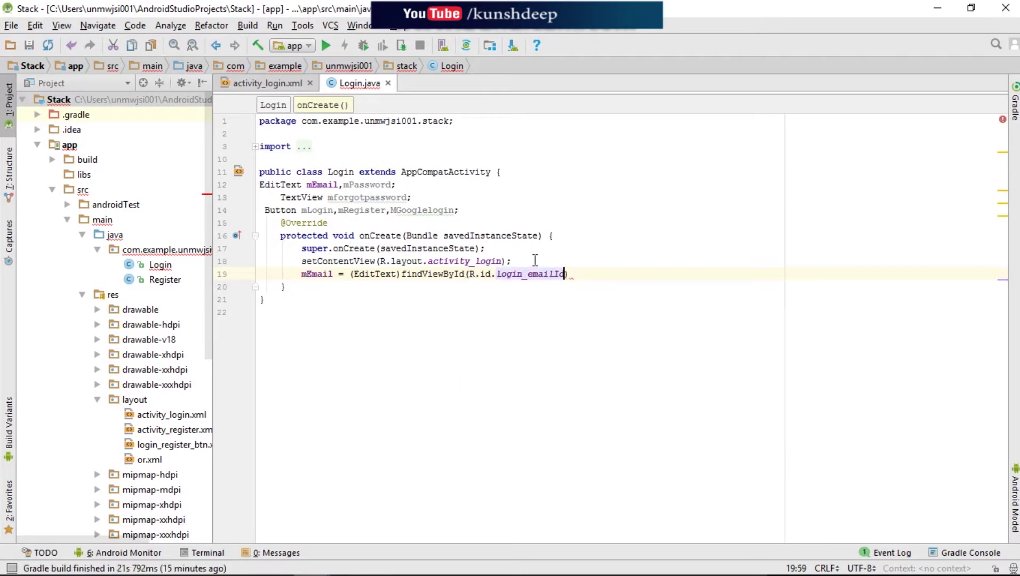
{"action": "type", "text": ";"}
- Bind mPassword to R.id.login_password, checking its declaration in the layout
{"action": "key", "text": "Return"}
{"action": "type", "text": "mPassword "}
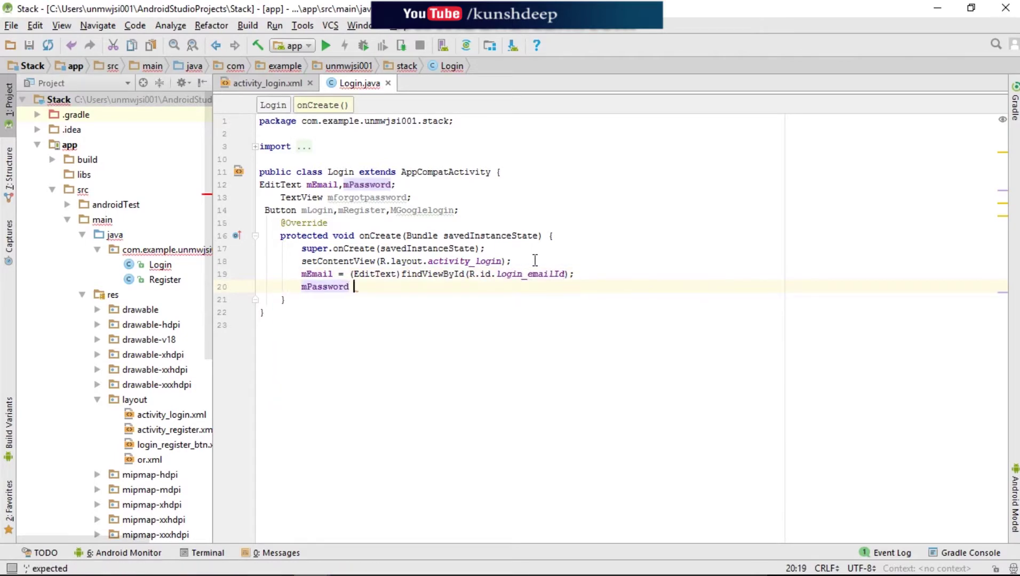
{"action": "type", "text": "=E"}
{"action": "type", "text": "EditText)"}
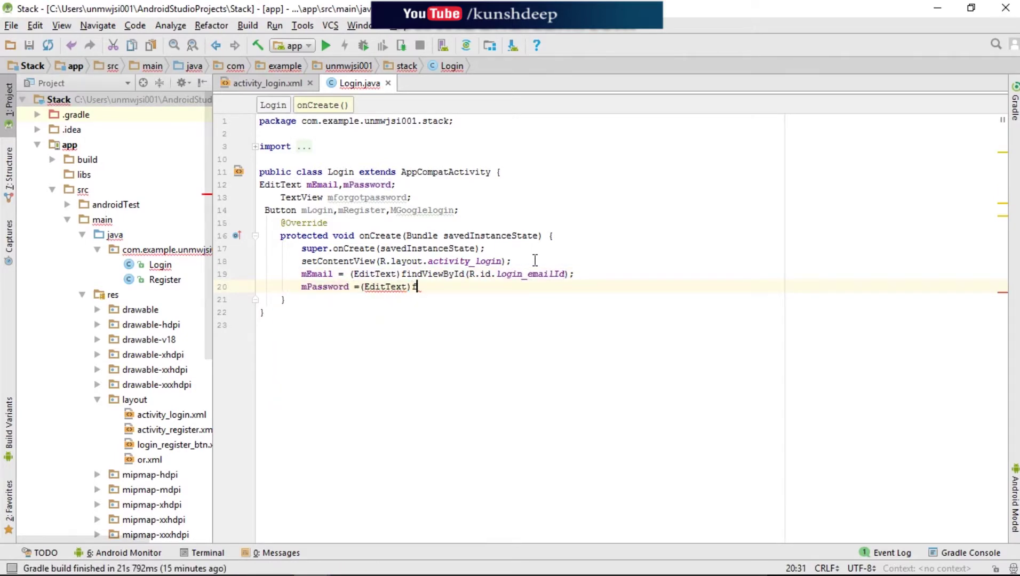
{"action": "type", "text": "findViewById(R.id."}
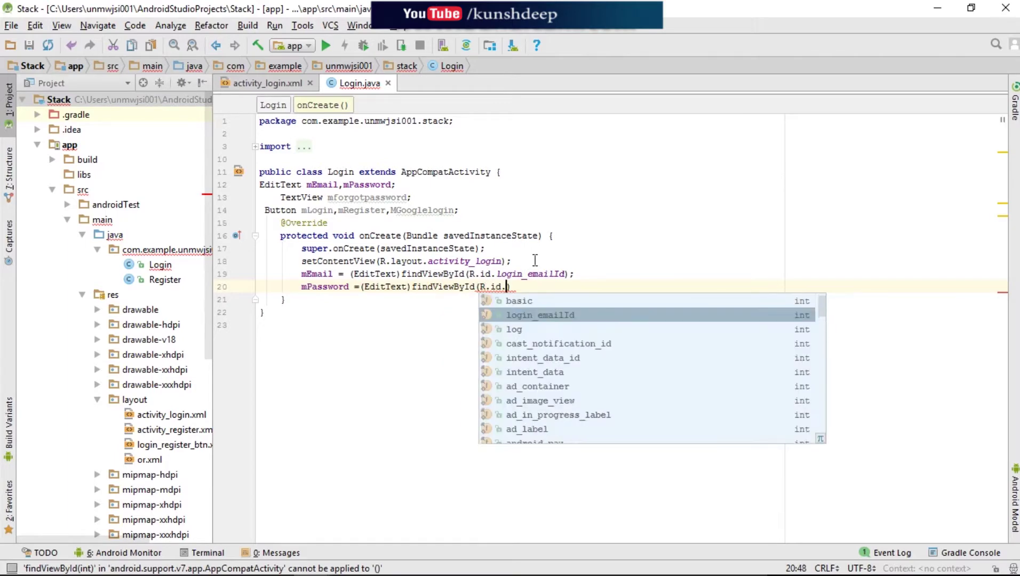
{"action": "type", "text": "pass"}
{"action": "key", "text": "Down"}
{"action": "key", "text": "Down"}
{"action": "key", "text": "Down"}
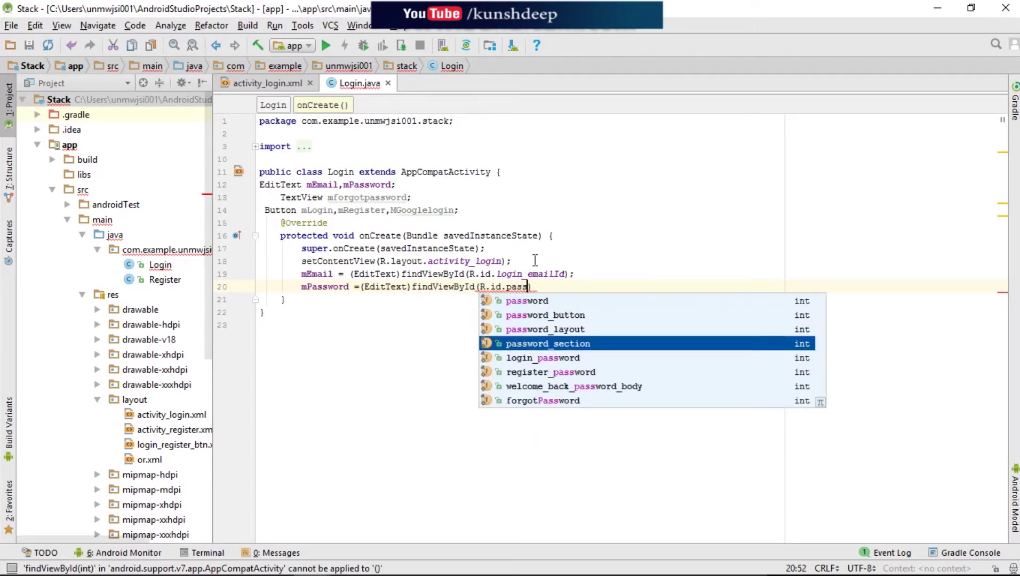
{"action": "key", "text": "Down"}
{"action": "key", "text": "Return"}
{"action": "left_click", "coordinate": [537, 286], "text": "ctrl"}
{"action": "key", "text": "Return"}
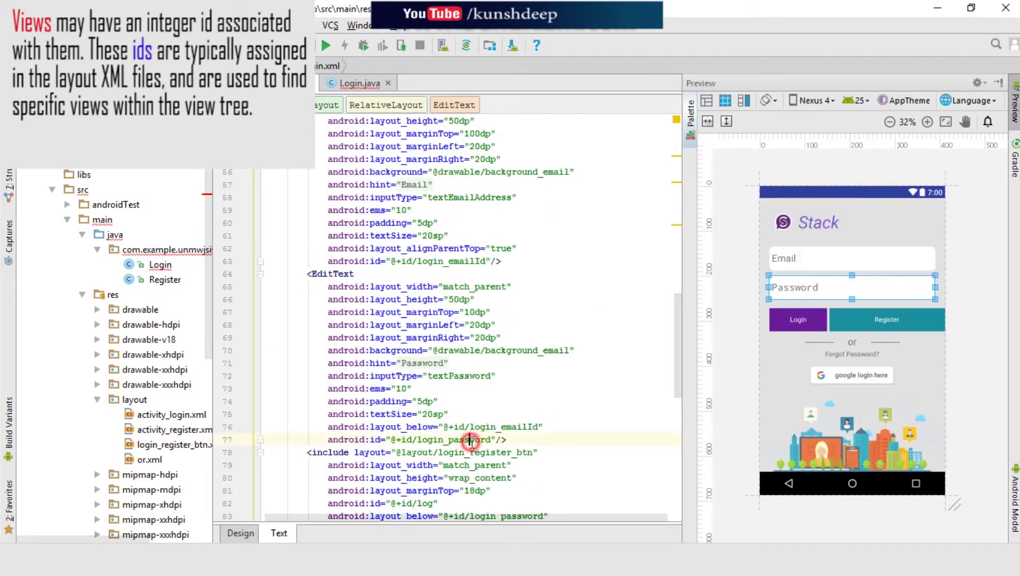
{"action": "left_click", "coordinate": [350, 83]}
{"action": "left_click", "coordinate": [609, 288]}
{"action": "type", "text": ";"}
- Bind mforgotpassword to R.id.forgotPassword with a TextView cast
{"action": "key", "text": "Return"}
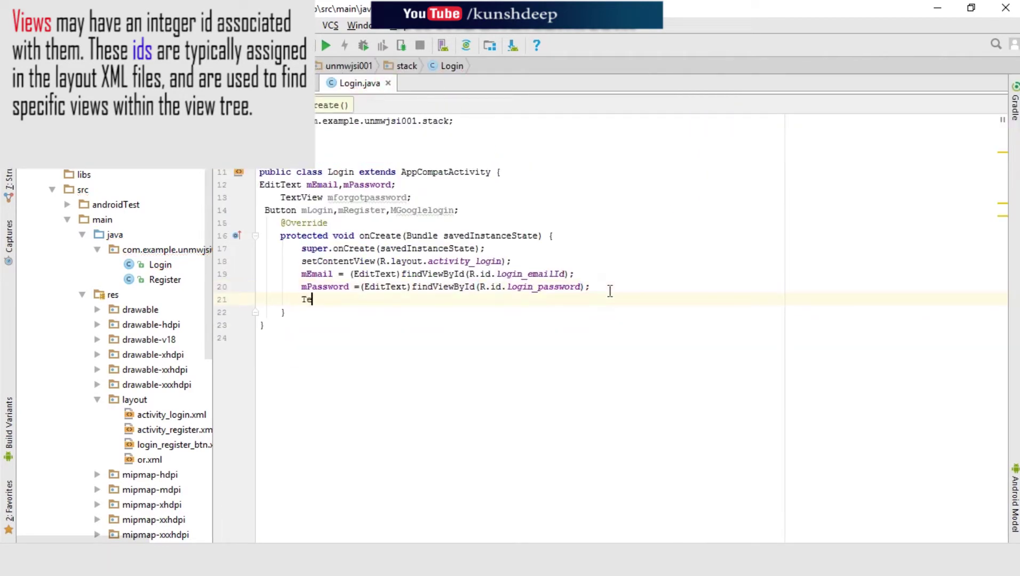
{"action": "type", "text": "mforgotpassword"}
{"action": "key", "text": "Return"}
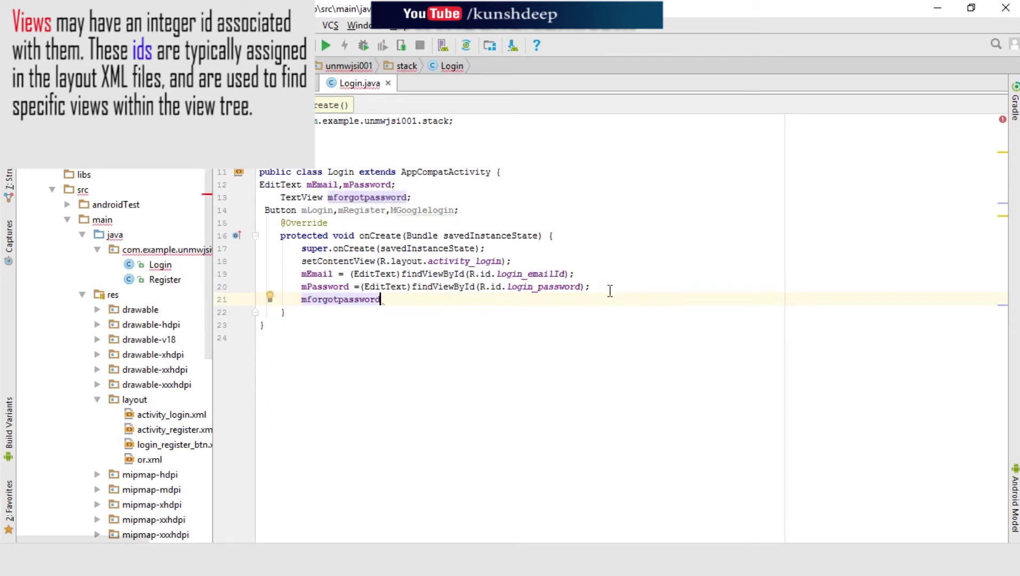
{"action": "type", "text": " = ("}
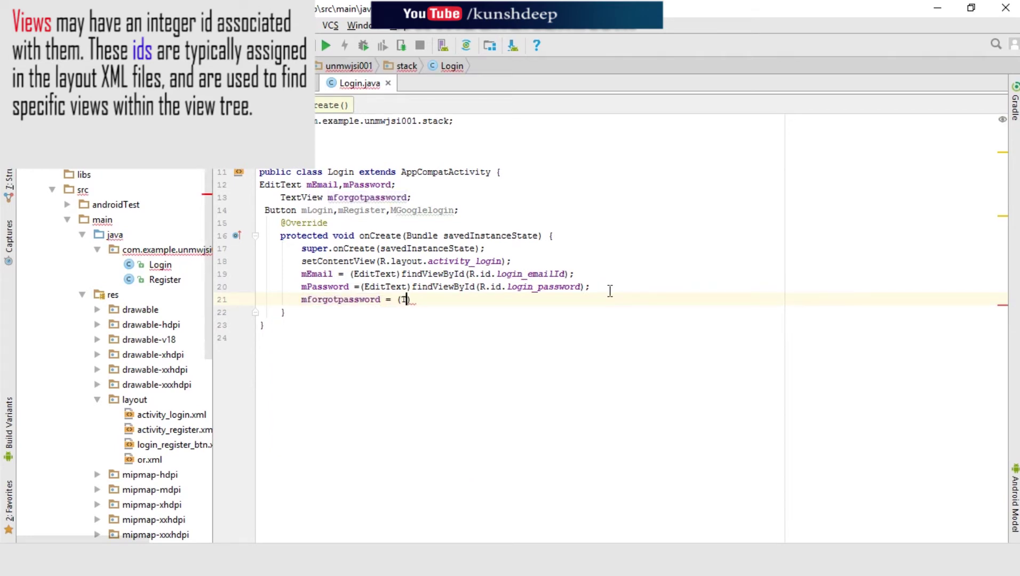
{"action": "type", "text": "Tex"}
{"action": "key", "text": "Return"}
{"action": "type", "text": "f"}
{"action": "key", "text": "Return"}
{"action": "type", "text": "R.id."}
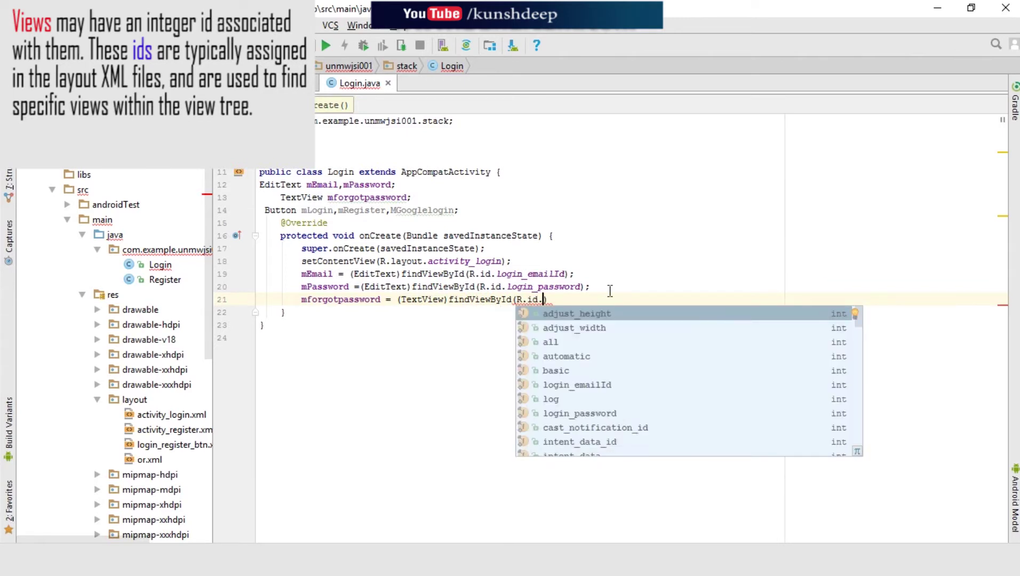
{"action": "type", "text": "for"}
{"action": "key", "text": "Return"}
{"action": "type", "text": ";"}
- Begin binding mLogin with a Button cast and look up the button layout ids
{"action": "key", "text": "Return"}
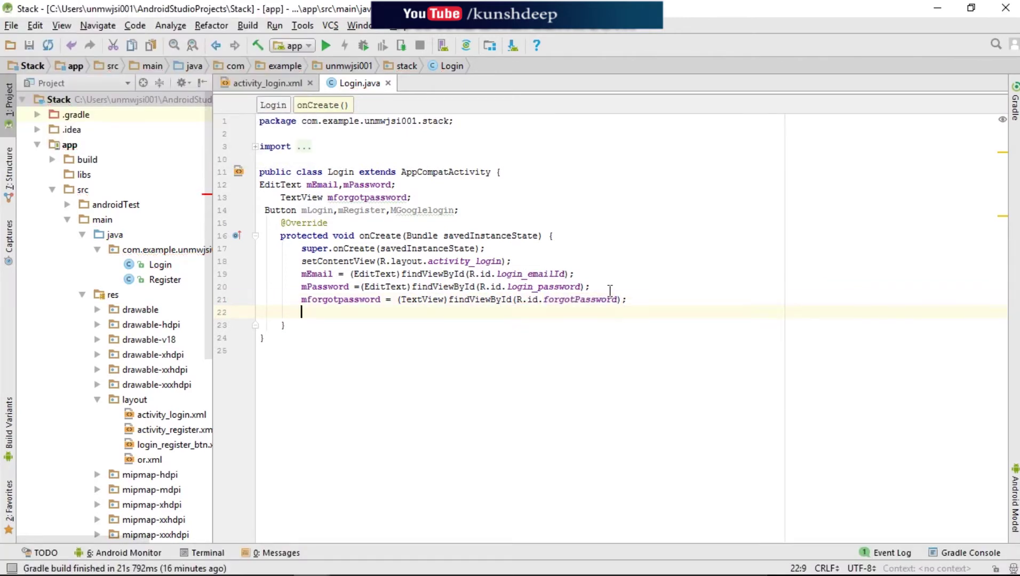
{"action": "type", "text": "mL"}
{"action": "key", "text": "Return"}
{"action": "type", "text": "mLogin = (Butto"}
{"action": "key", "text": "Return"}
{"action": "type", "text": ")"}
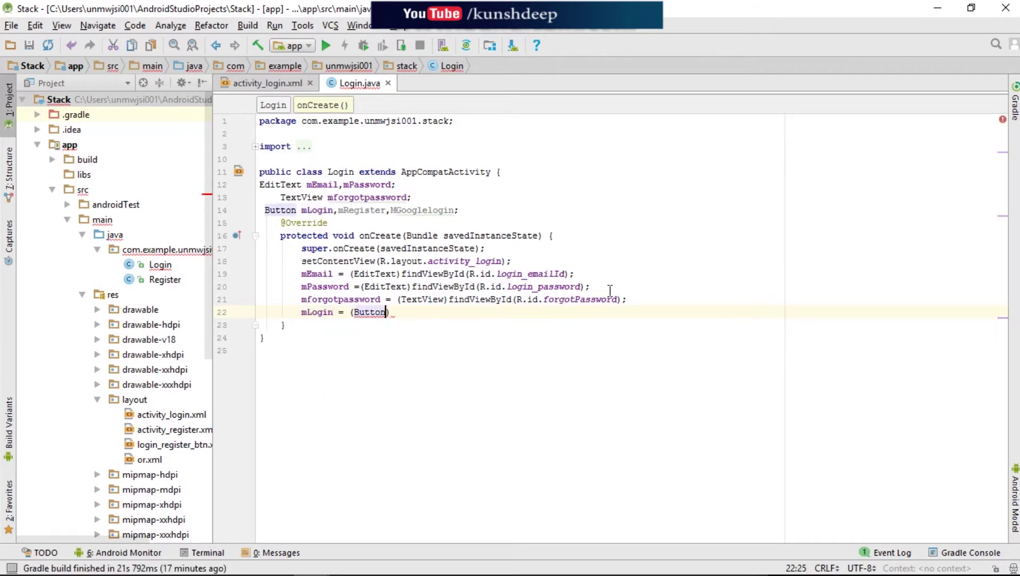
{"action": "type", "text": "fin"}
{"action": "key", "text": "Return"}
{"action": "type", "text": "R"}
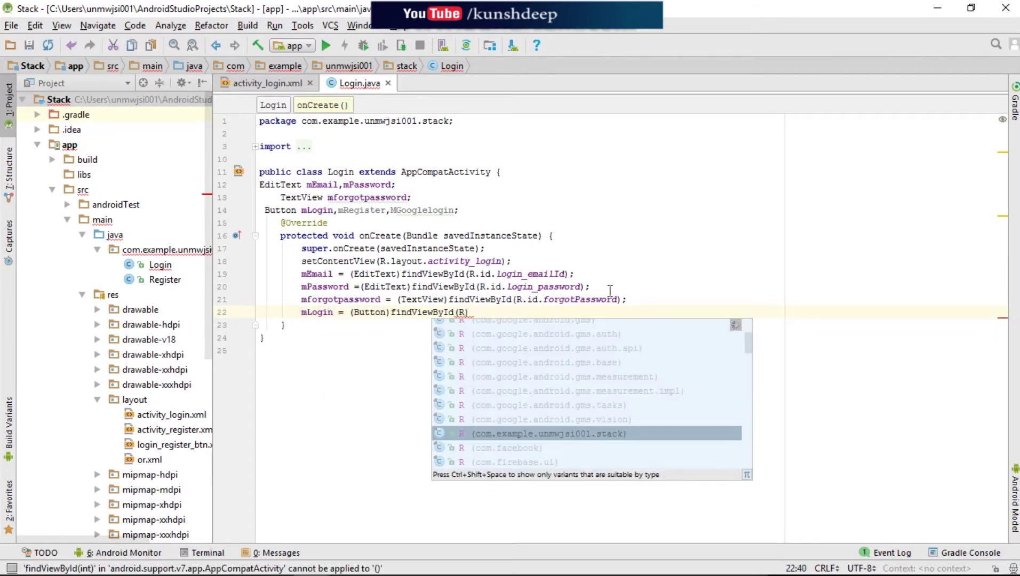
{"action": "type", "text": ".id.login"}
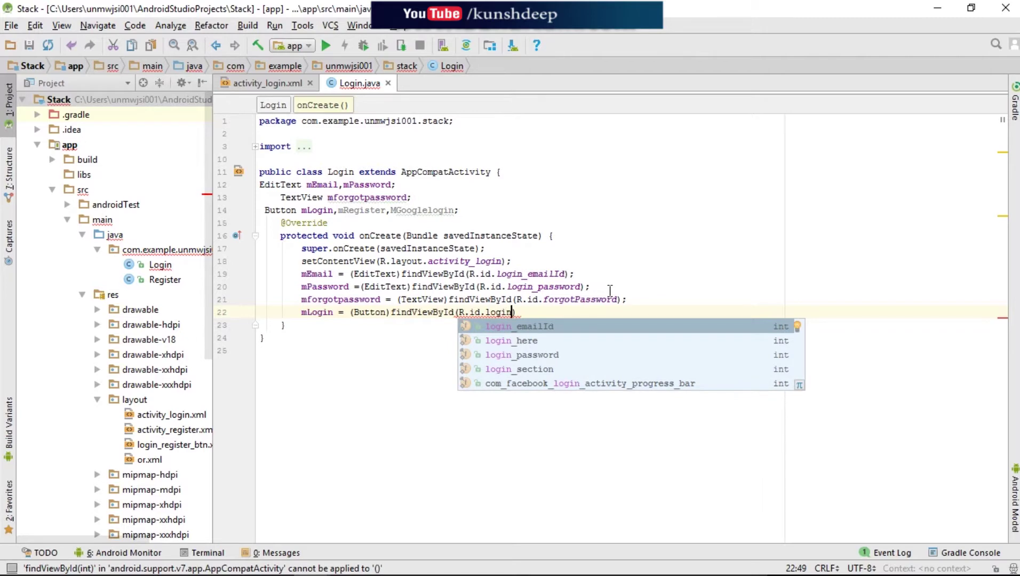
{"action": "key", "text": "BackSpace"}
{"action": "key", "text": "BackSpace"}
{"action": "key", "text": "BackSpace"}
{"action": "key", "text": "BackSpace"}
{"action": "key", "text": "BackSpace"}
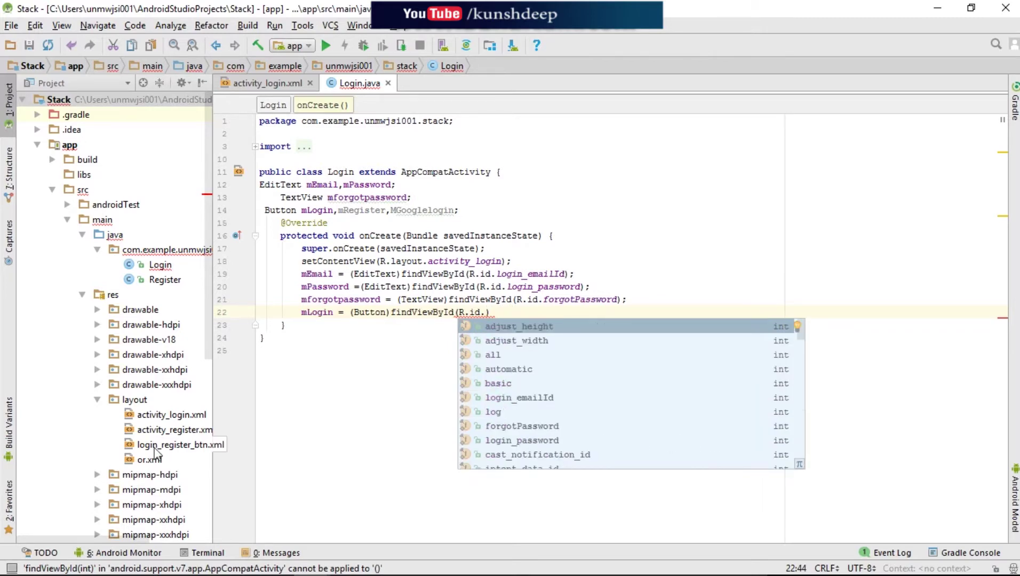
{"action": "double_click", "coordinate": [156, 448]}
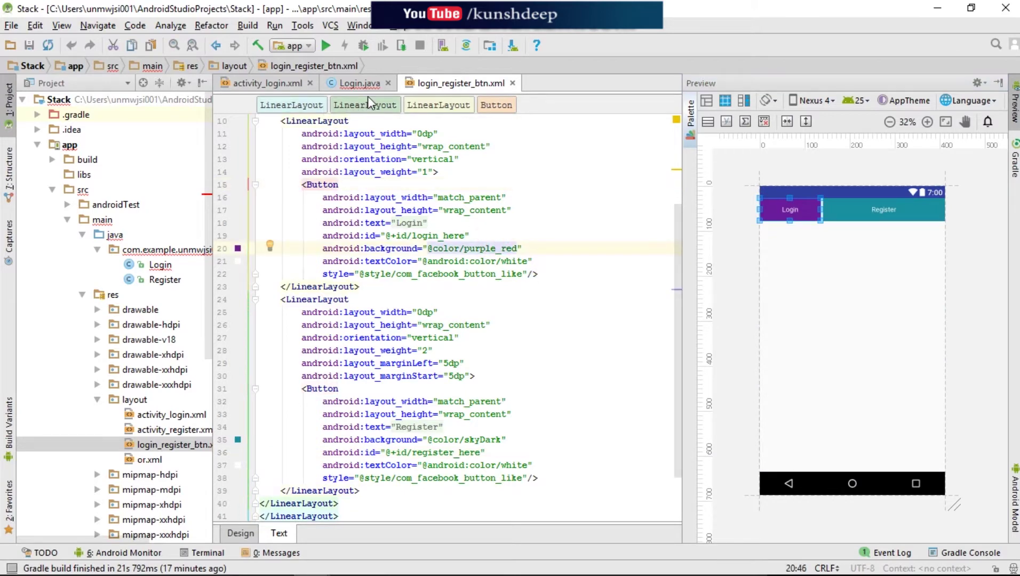
- Finish binding mLogin to R.id.login_here
{"action": "left_click", "coordinate": [359, 82]}
{"action": "key", "text": "ctrl+space"}
{"action": "key", "text": "Escape"}
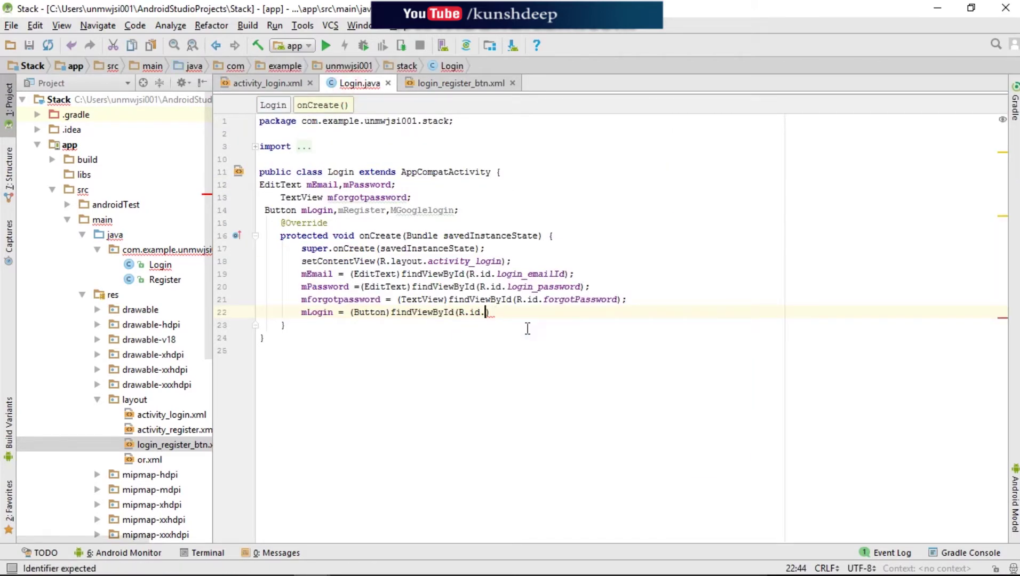
{"action": "type", "text": "log"}
{"action": "key", "text": "Down"}
{"action": "key", "text": "Return"}
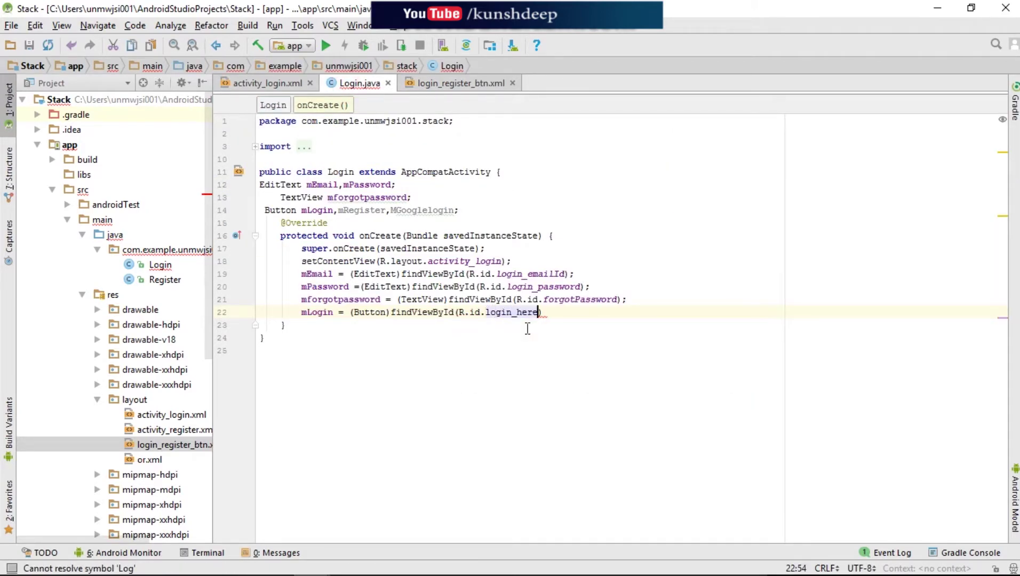
- Bind mRegister to R.id.register_here with a Button cast
{"action": "key", "text": "End"}
{"action": "type", "text": ";"}
{"action": "key", "text": "Return"}
{"action": "type", "text": "m"}
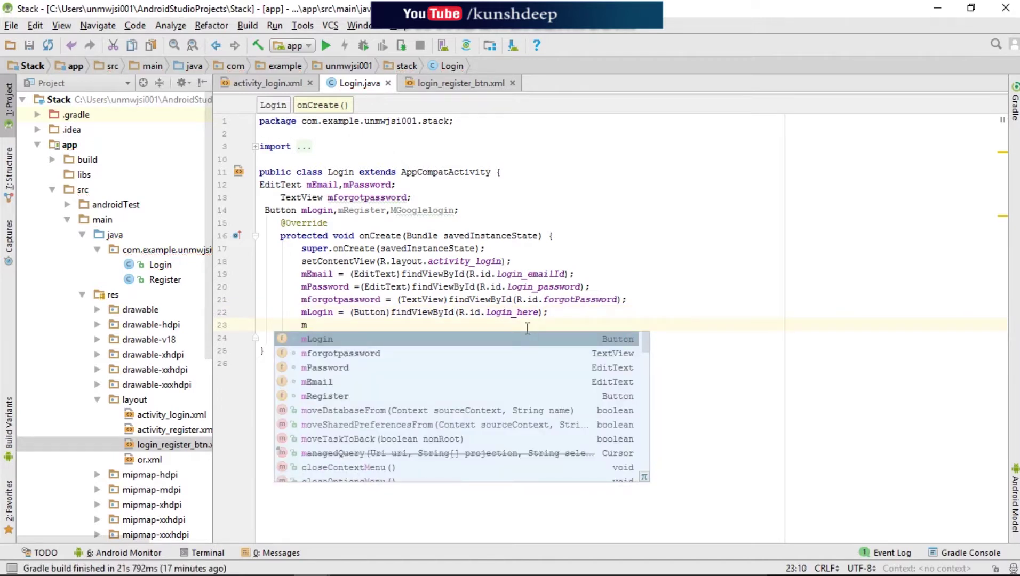
{"action": "key", "text": "Down"}
{"action": "key", "text": "Down"}
{"action": "key", "text": "Down"}
{"action": "key", "text": "Down"}
{"action": "key", "text": "Return"}
{"action": "type", "text": "= "}
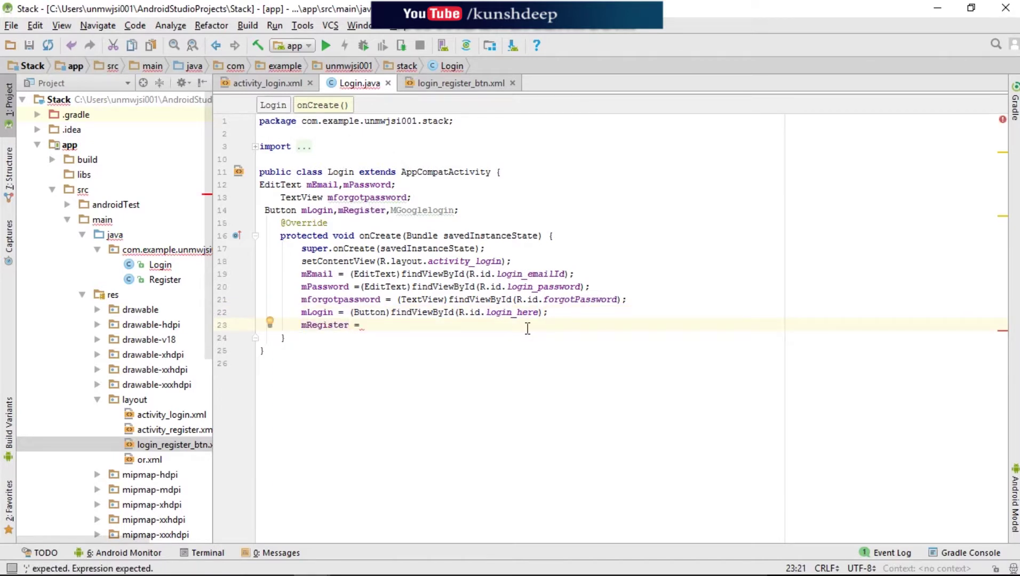
{"action": "type", "text": "(Bu"}
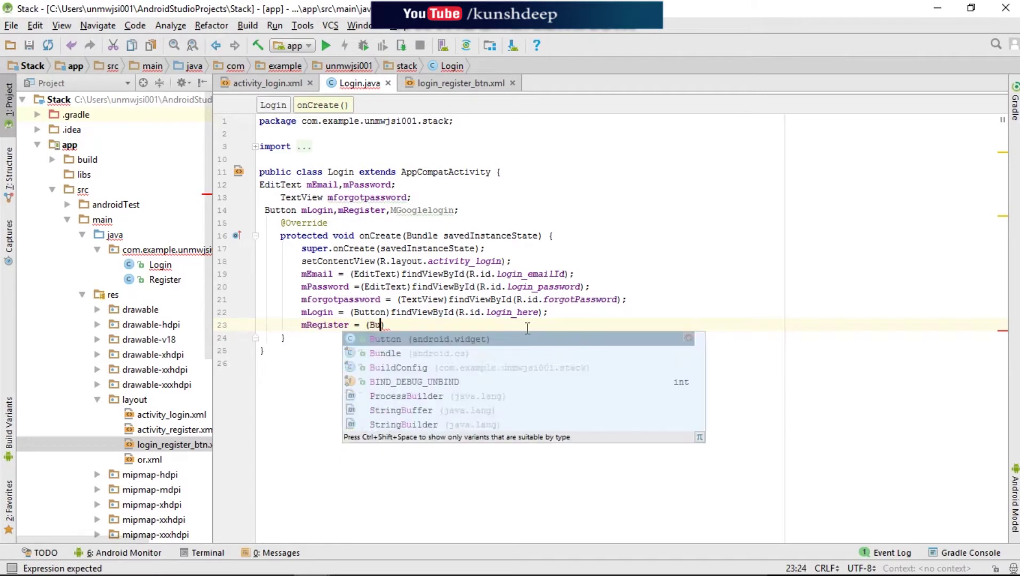
{"action": "key", "text": "Return"}
{"action": "type", "text": "f"}
{"action": "key", "text": "Return"}
{"action": "type", "text": "R"}
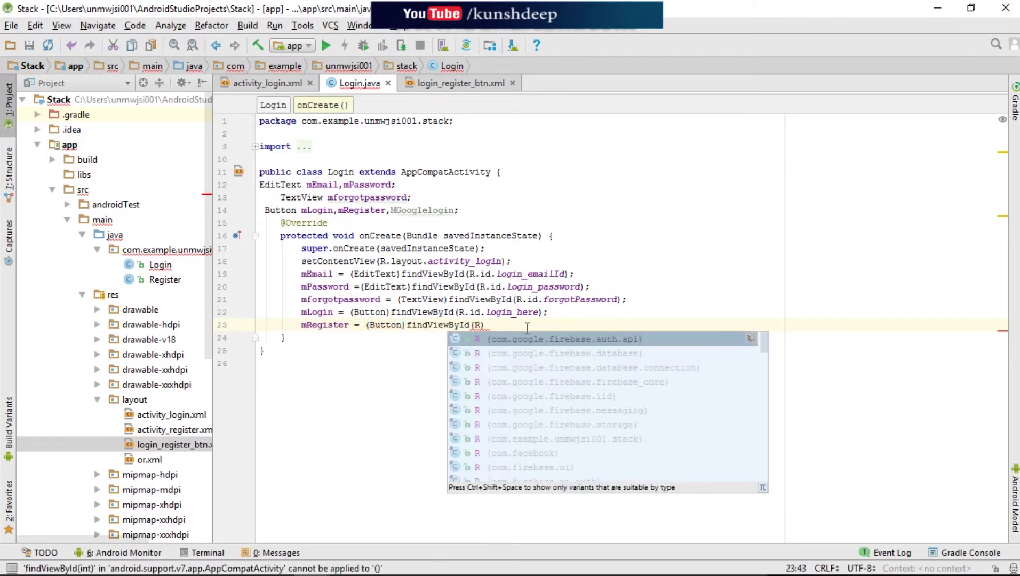
{"action": "type", "text": ".id."}
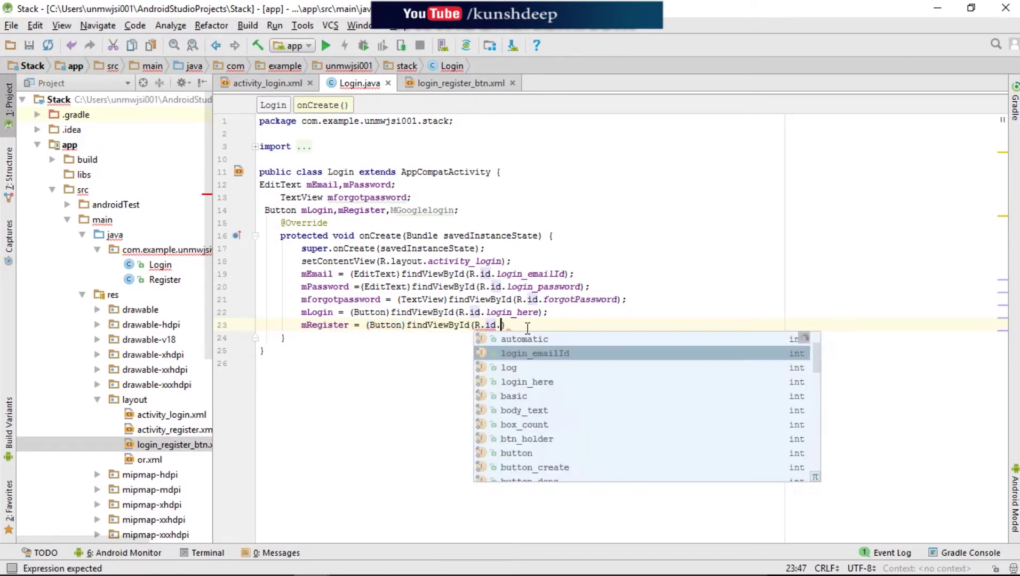
{"action": "type", "text": "reg"}
{"action": "key", "text": "Return"}
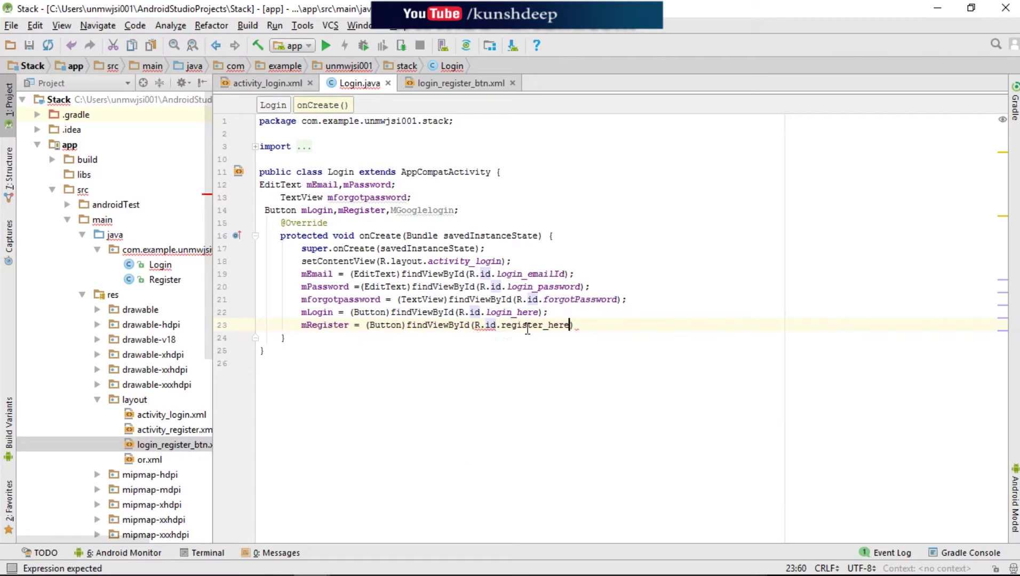
{"action": "type", "text": ");"}
- Start the MGooglelogin binding with a Button cast and findViewById
{"action": "key", "text": "Return"}
{"action": "type", "text": "M"}
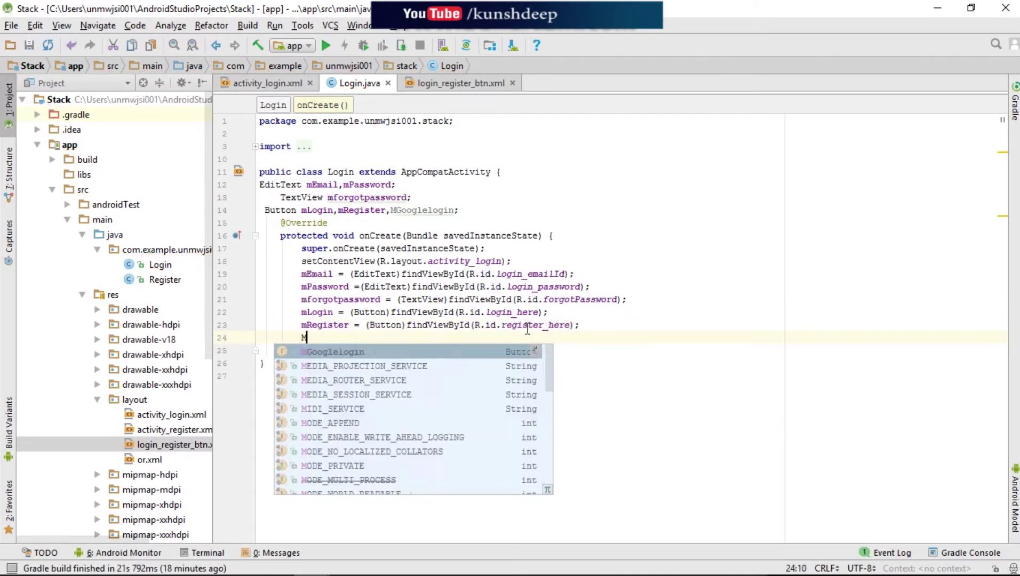
{"action": "type", "text": "cG"}
{"action": "key", "text": "Return"}
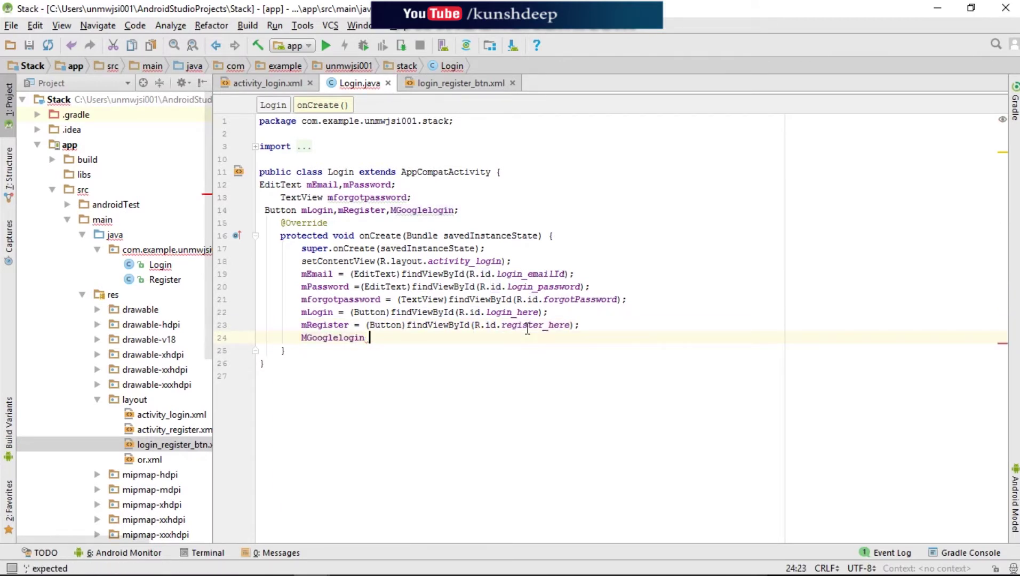
{"action": "type", "text": "= (M"}
{"action": "key", "text": "BackSpace"}
{"action": "type", "text": "B"}
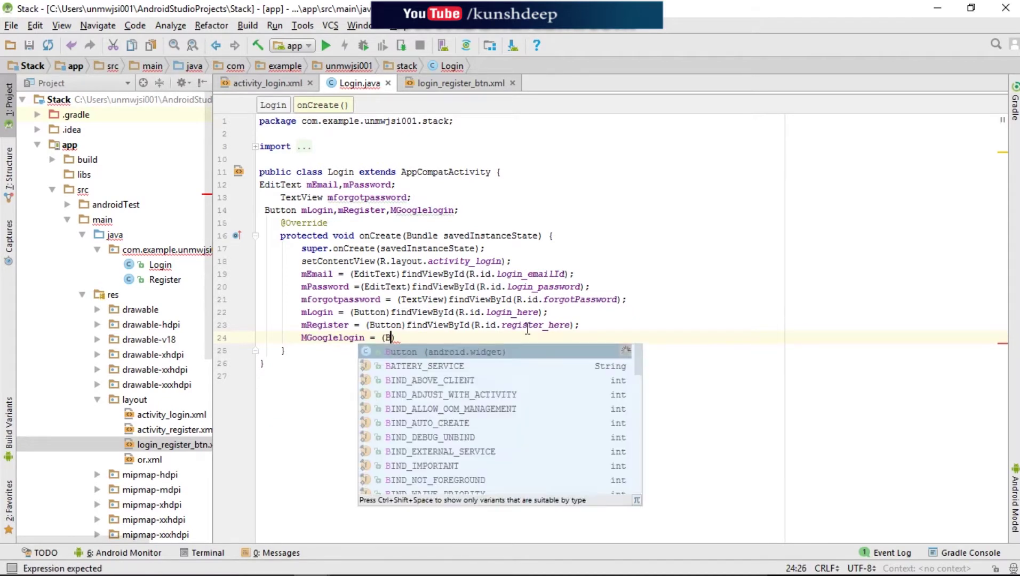
{"action": "key", "text": "Return"}
{"action": "type", "text": "find"}
{"action": "key", "text": "Return"}
- Add android:id="@+id/google_login" to the Google Button in activity_login.xml
{"action": "left_click", "coordinate": [267, 83]}
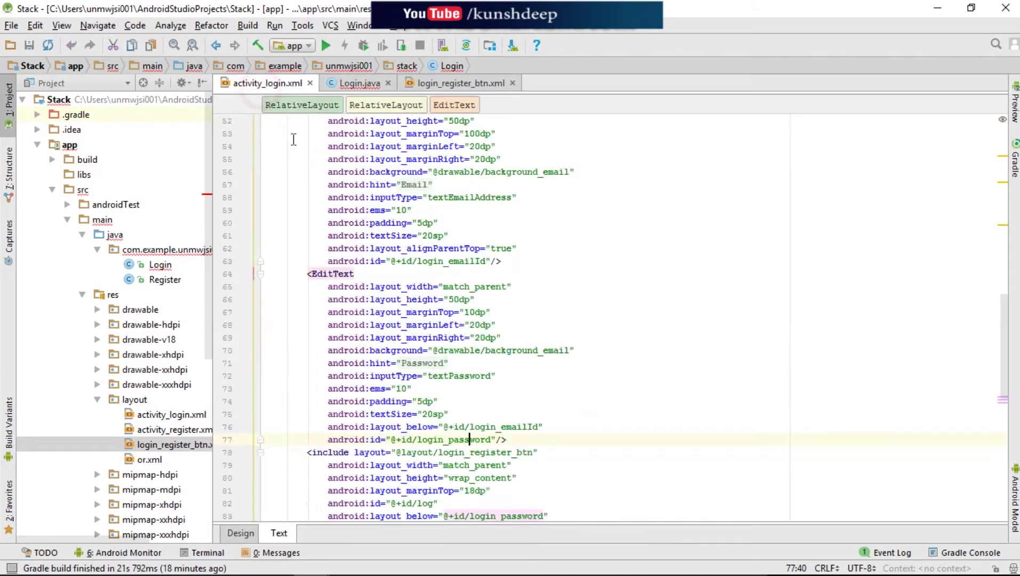
{"action": "left_click", "coordinate": [558, 342]}
{"action": "key", "text": "Return"}
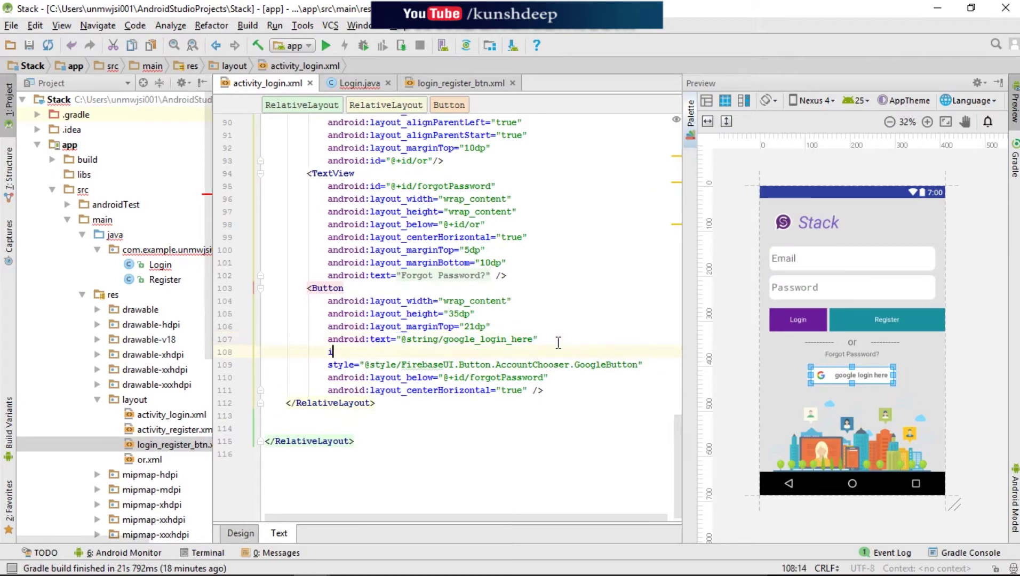
{"action": "type", "text": "id"}
{"action": "key", "text": "Return"}
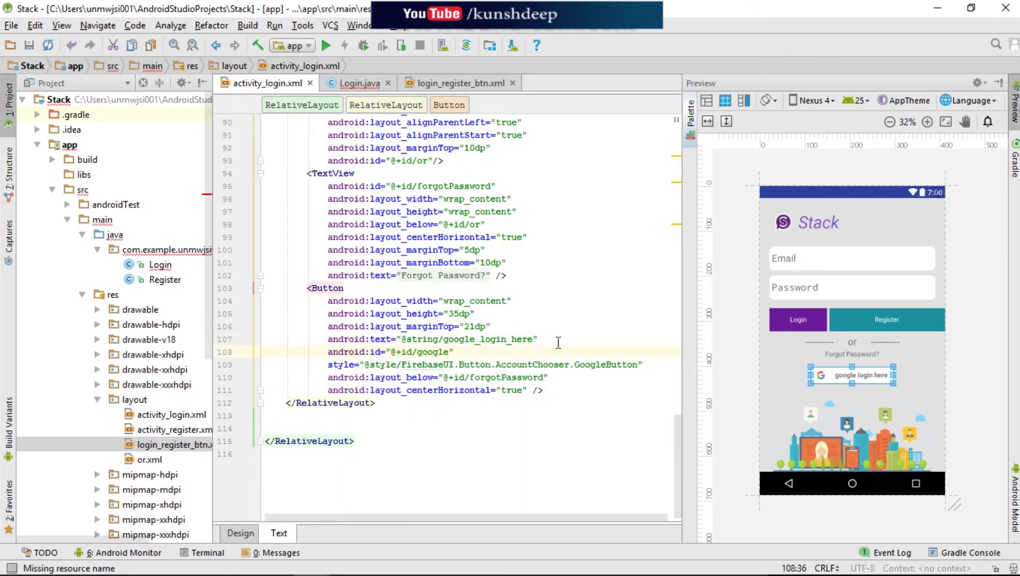
- Complete MGooglelogin = (Button)findViewById(R.id.google_login) in Login.java
{"action": "left_click", "coordinate": [358, 82]}
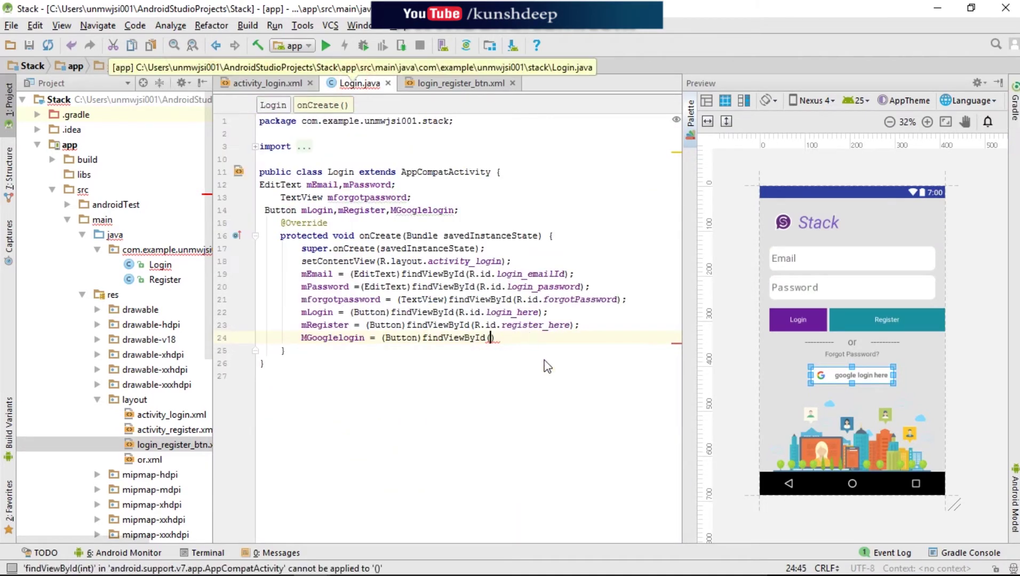
{"action": "type", "text": "R.id.g"}
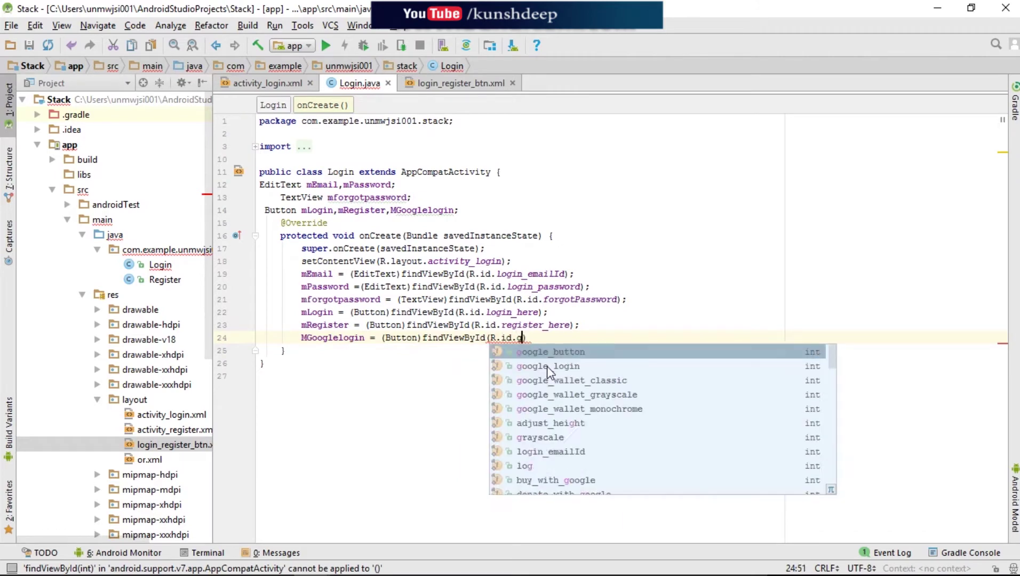
{"action": "type", "text": "oogl"}
{"action": "left_click", "coordinate": [547, 367]}
{"action": "left_click", "coordinate": [267, 83]}
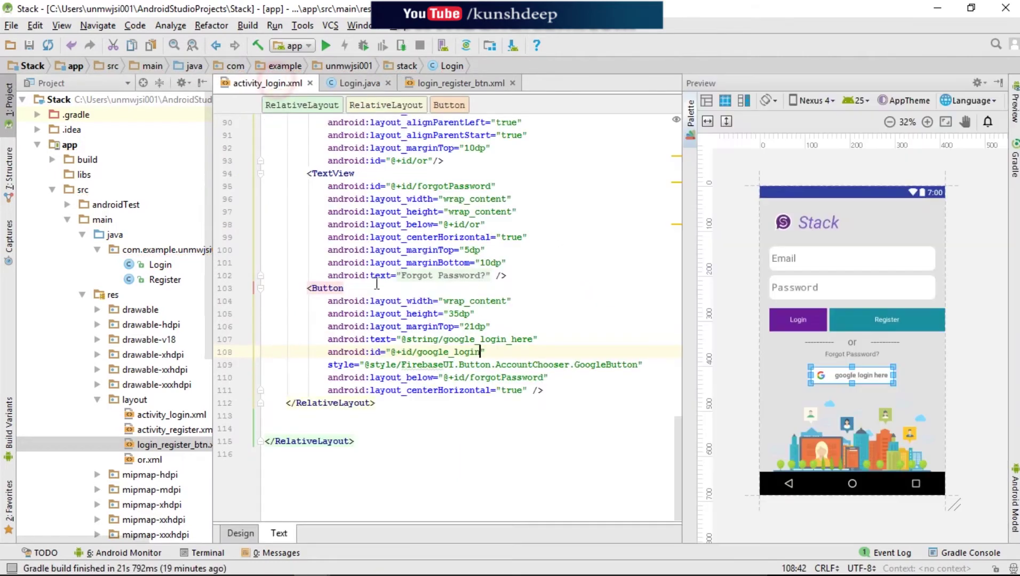
{"action": "left_click", "coordinate": [351, 83]}
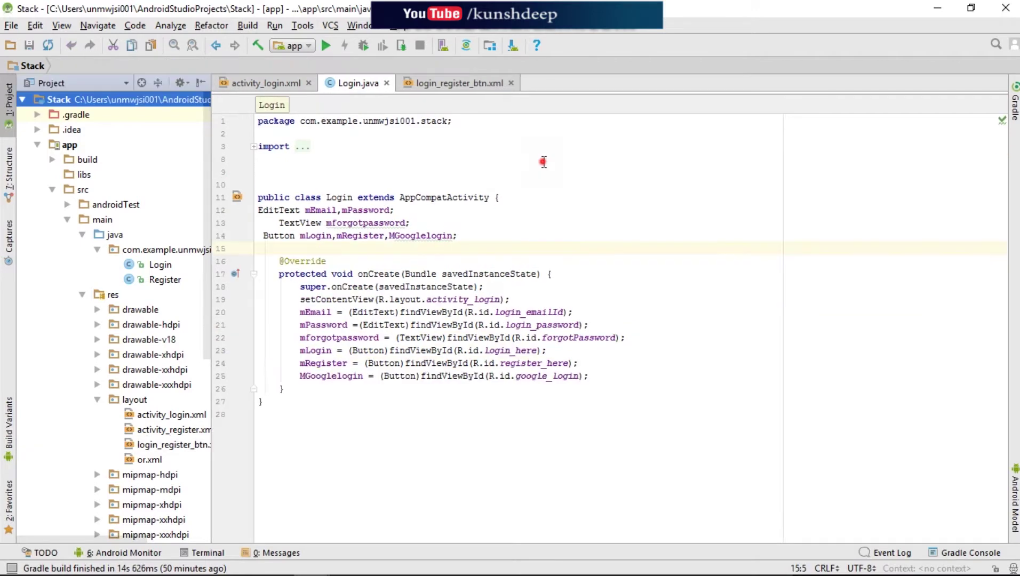
{"action": "left_click", "coordinate": [543, 162]}
- Declare a FirebaseAuth field named mAuth, importing FirebaseAuth
{"action": "left_click", "coordinate": [396, 246]}
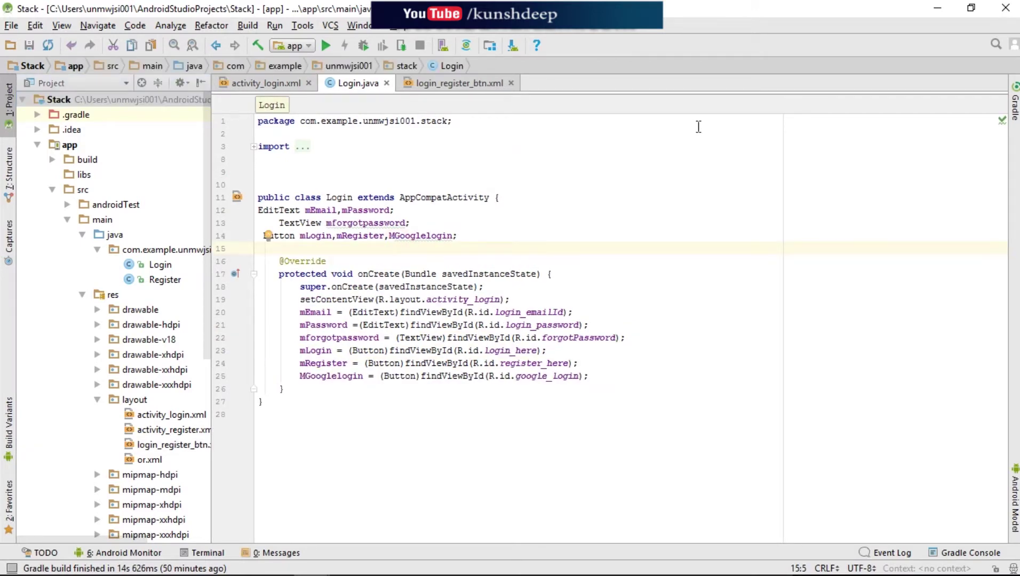
{"action": "type", "text": "F"}
{"action": "type", "text": "ire"}
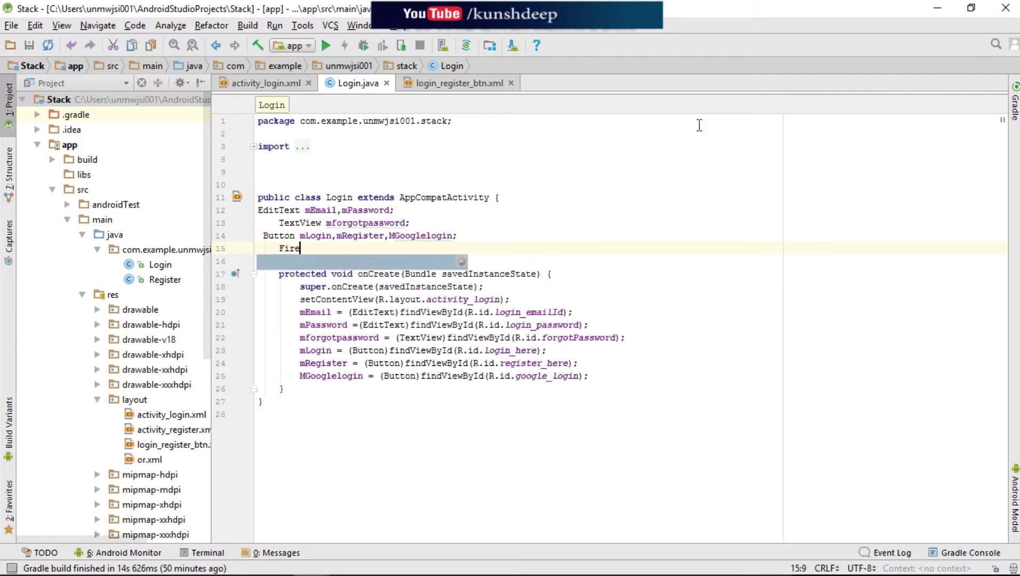
{"action": "type", "text": "base"}
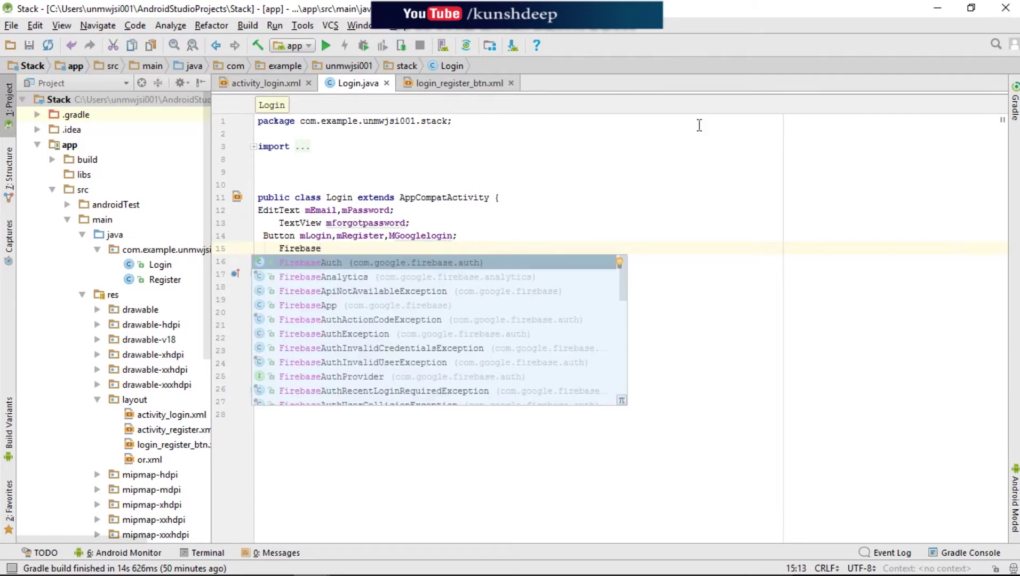
{"action": "key", "text": "Return"}
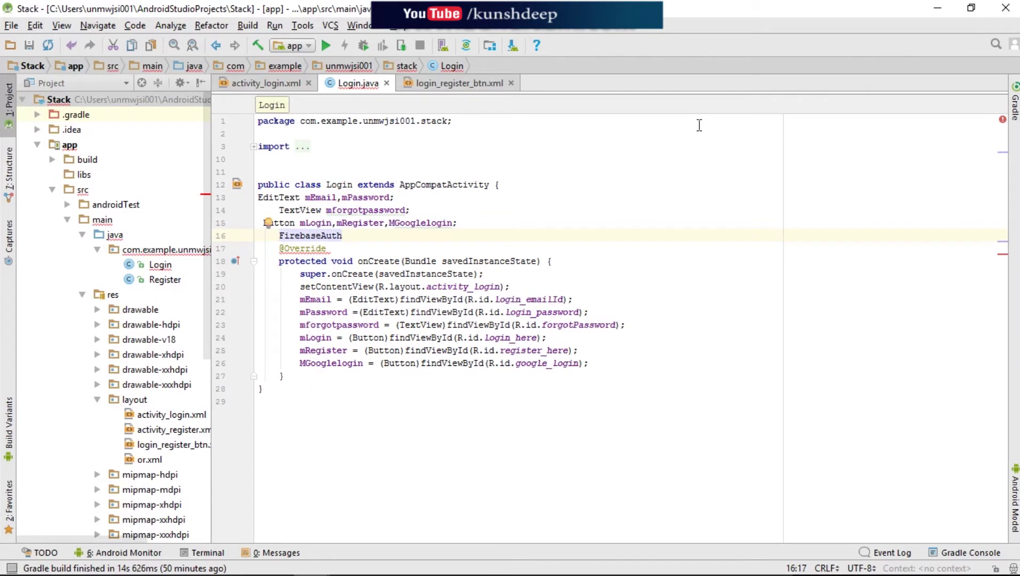
{"action": "type", "text": " mA"}
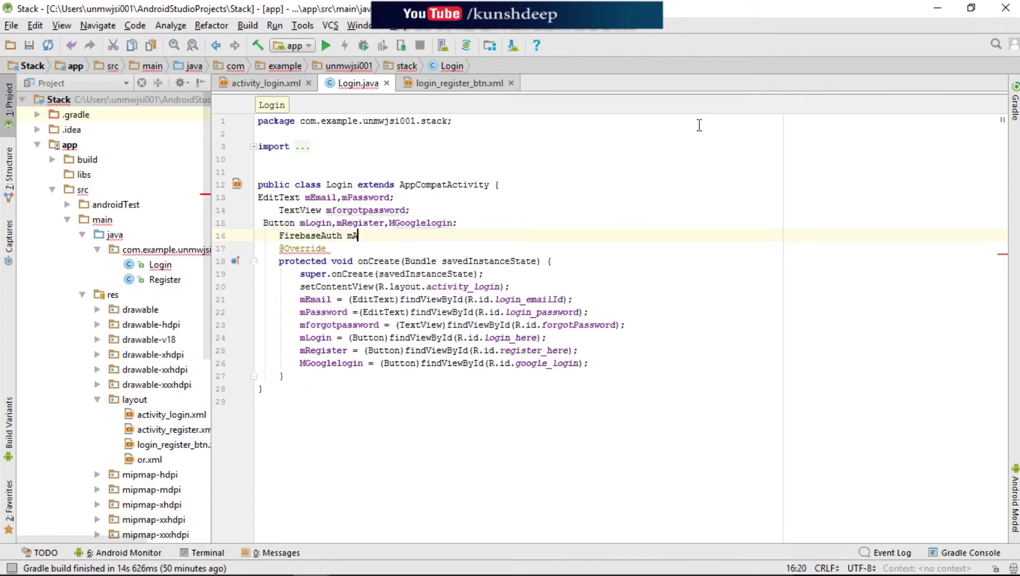
{"action": "key", "text": "BackSpace"}
{"action": "key", "text": "BackSpace"}
- Declare a FirebaseAuth.AuthStateListener field named mAuthListner
{"action": "key", "text": "Return"}
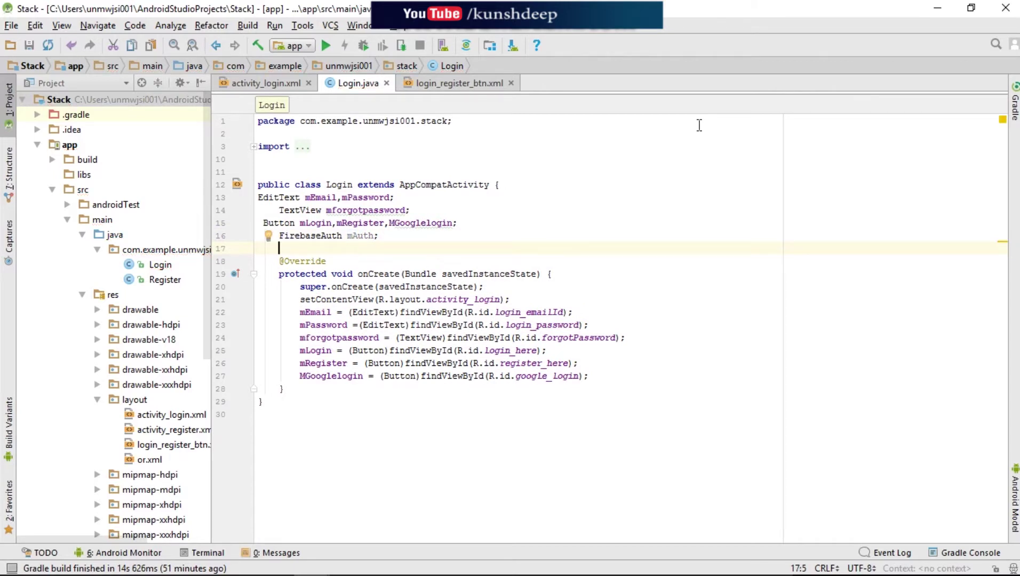
{"action": "type", "text": "Fir"}
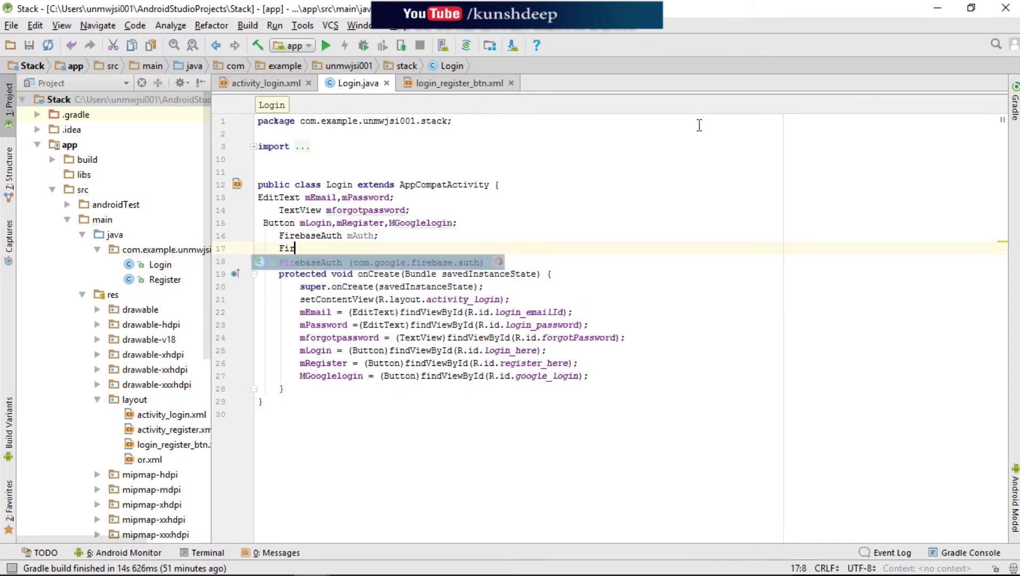
{"action": "type", "text": "ebase"}
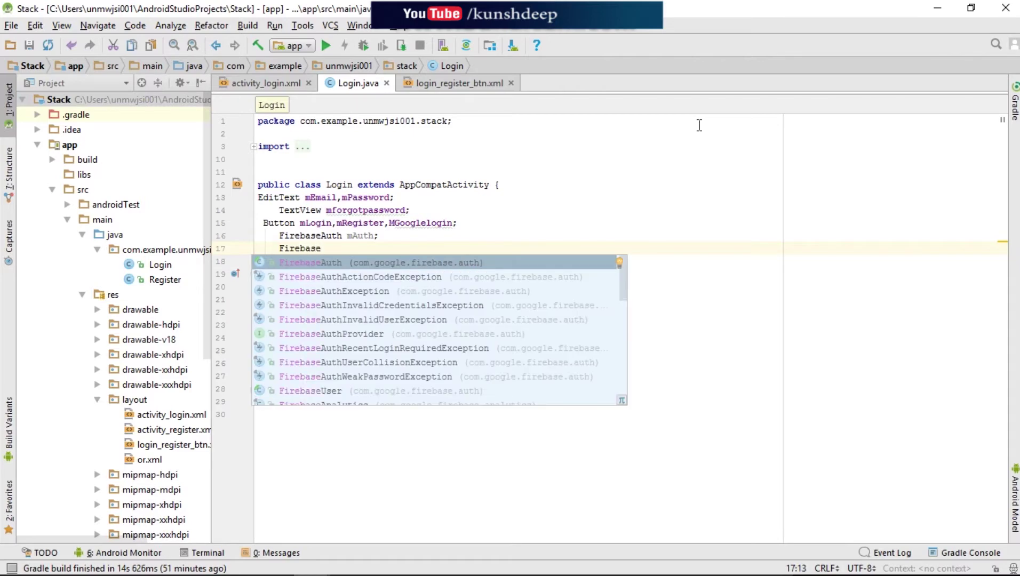
{"action": "key", "text": "Return"}
{"action": "type", "text": "."}
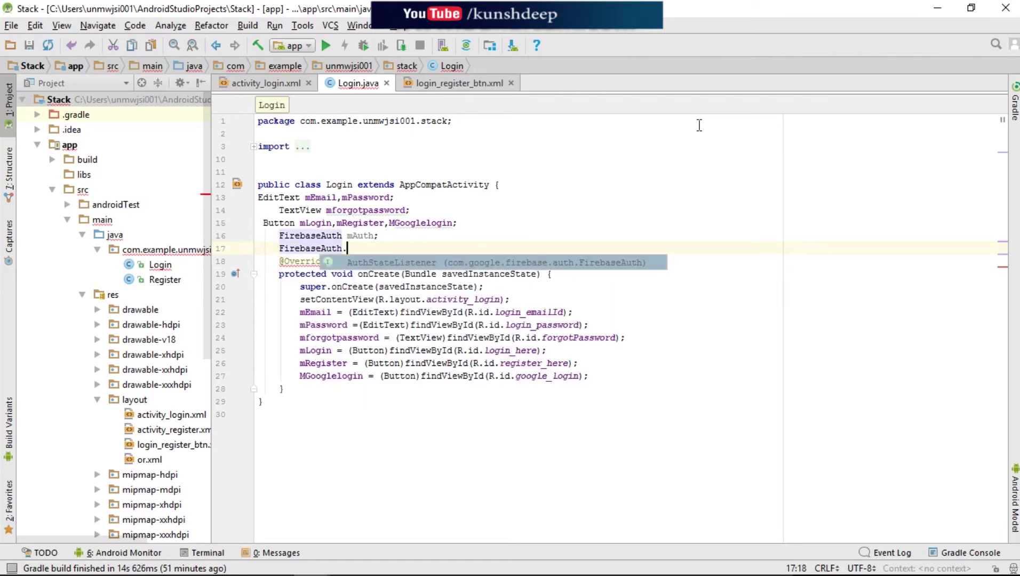
{"action": "key", "text": "Return"}
{"action": "type", "text": "mAu"}
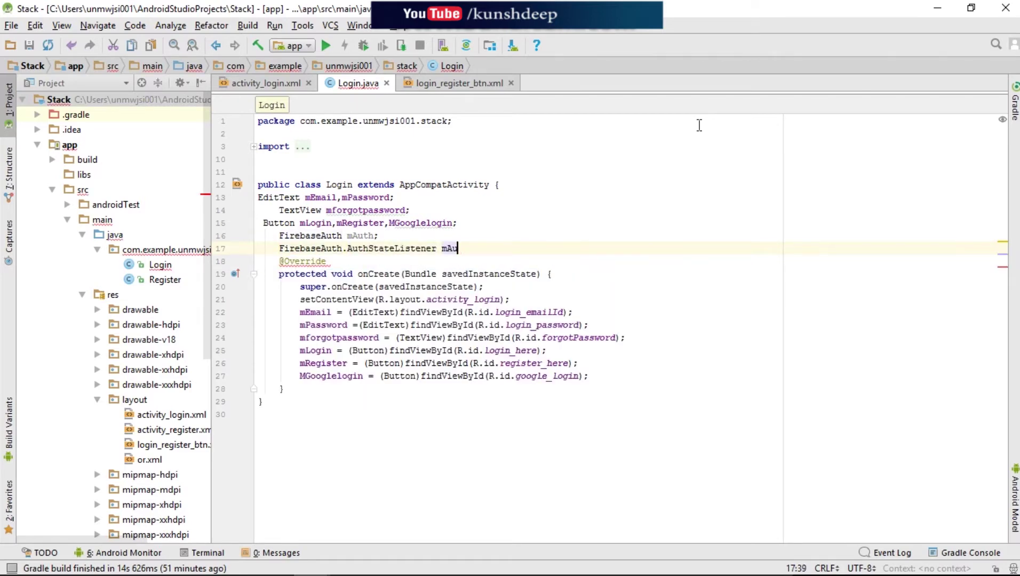
{"action": "type", "text": "thListner"}
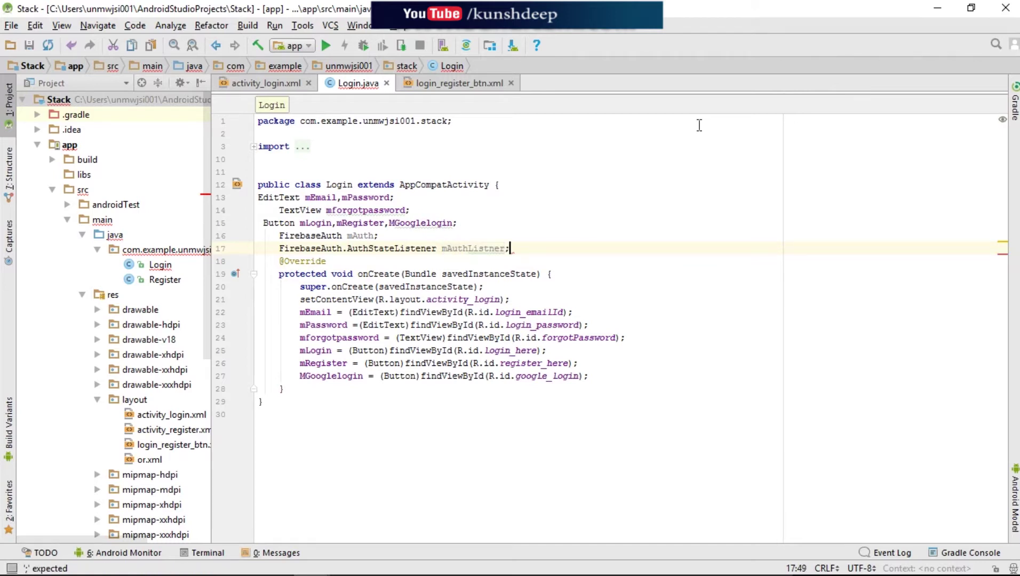
{"action": "type", "text": ";"}
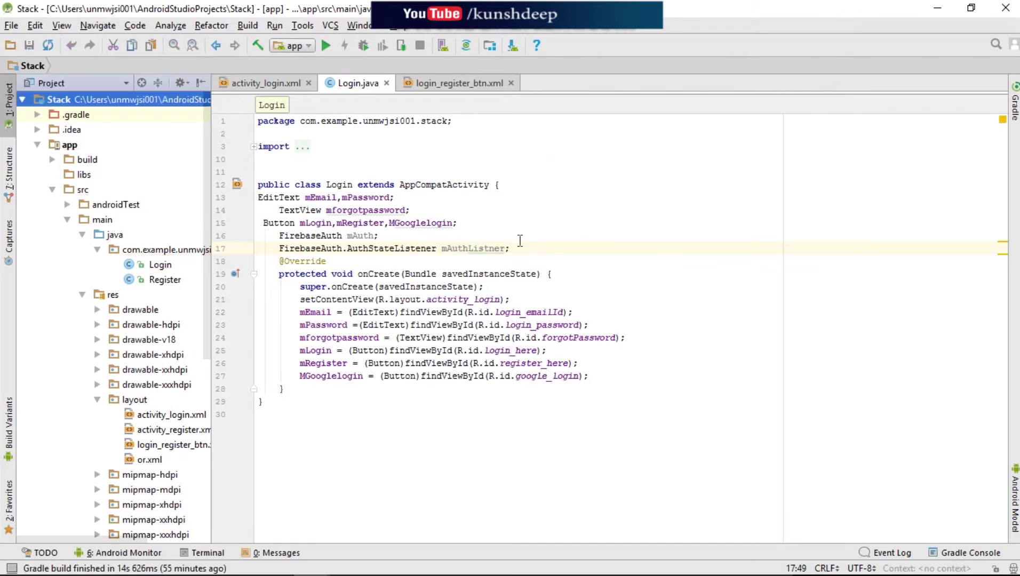
{"action": "left_click", "coordinate": [532, 245]}
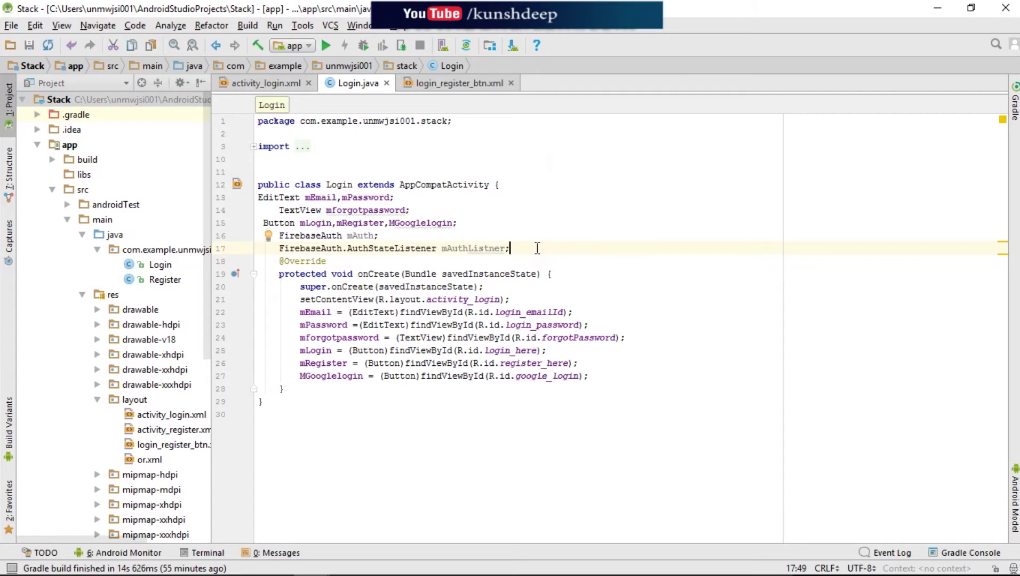
- Declare 'FirebaseUser mUser;' below the listener field
{"action": "key", "text": "Return"}
{"action": "type", "text": "F"}
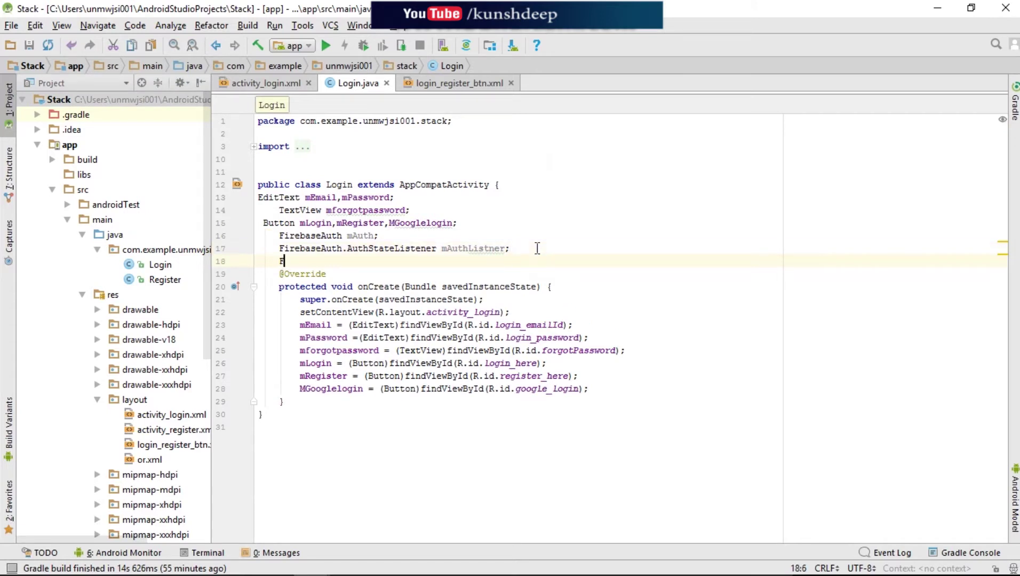
{"action": "type", "text": "iee"}
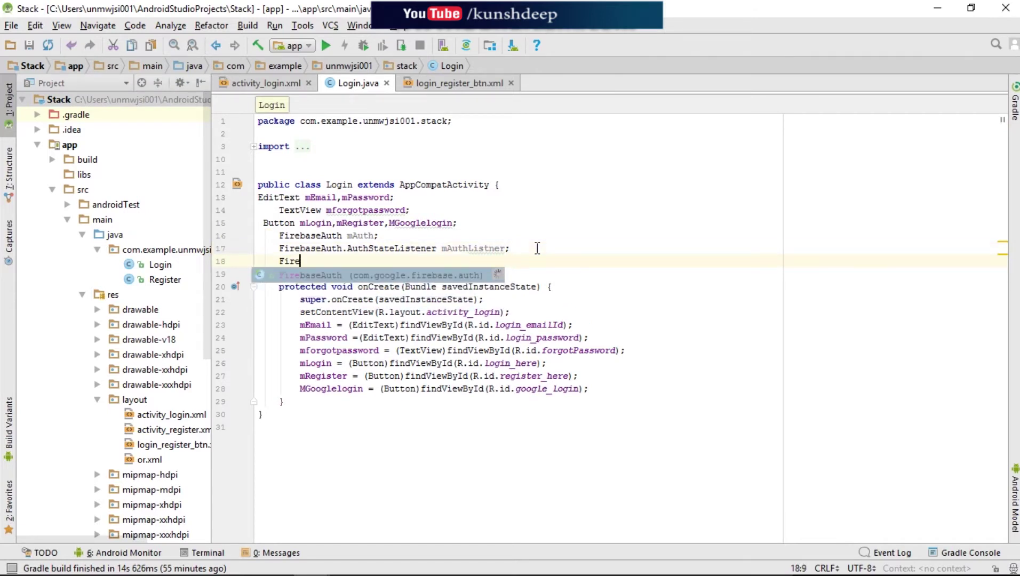
{"action": "type", "text": "baseUs"}
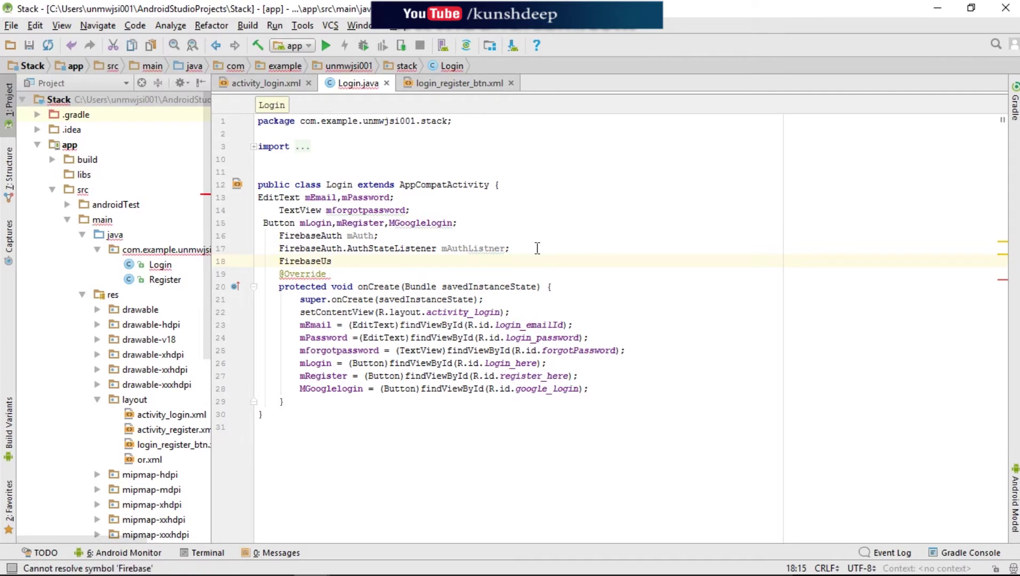
{"action": "type", "text": "U"}
{"action": "key", "text": "Return"}
{"action": "type", "text": "m"}
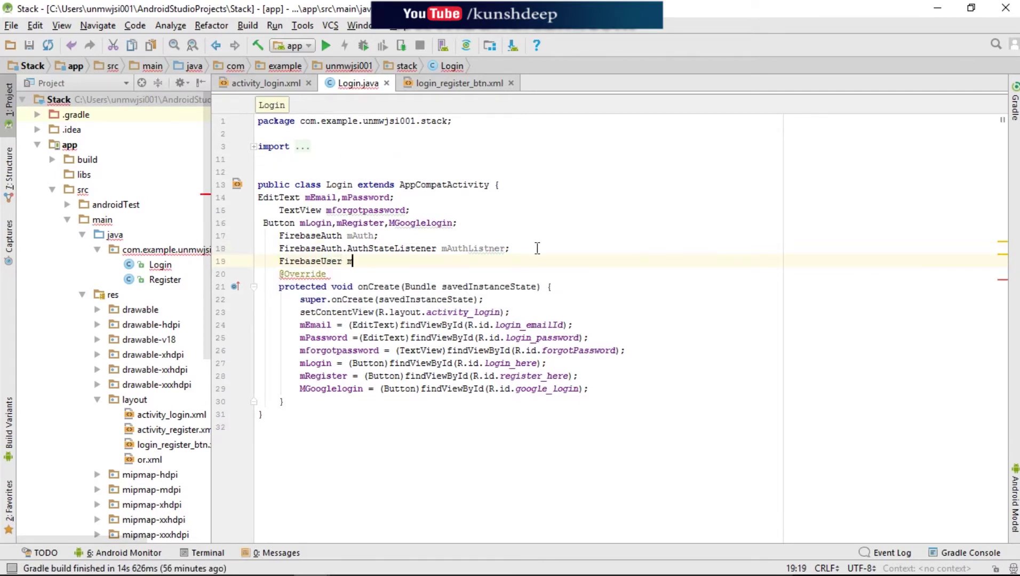
{"action": "type", "text": "User;"}
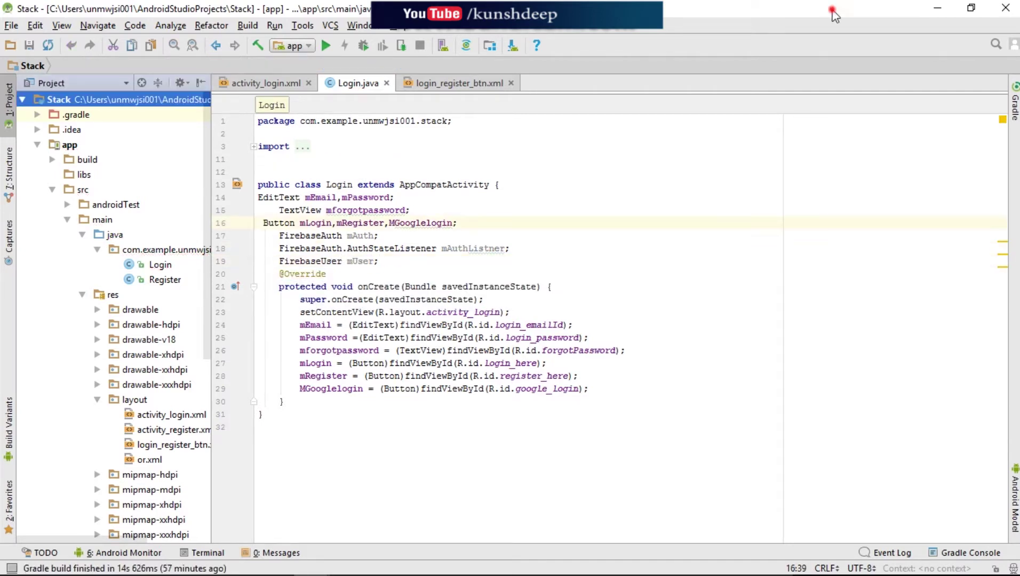
{"action": "left_click", "coordinate": [522, 228]}
{"action": "left_click", "coordinate": [142, 252]}
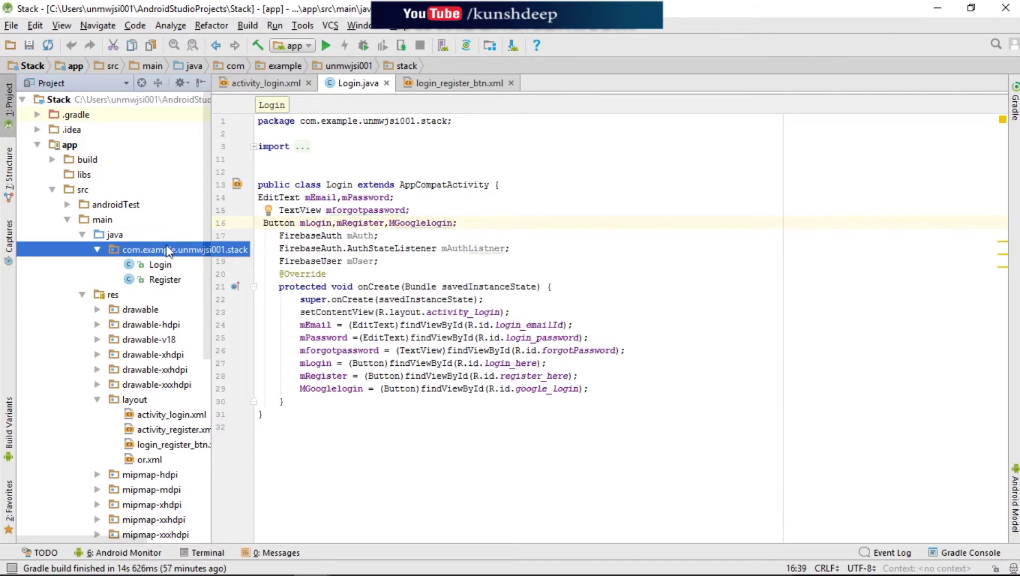
- Create an Empty Activity named Home, then close Home.java and activity_home.xml
{"action": "right_click", "coordinate": [160, 251]}
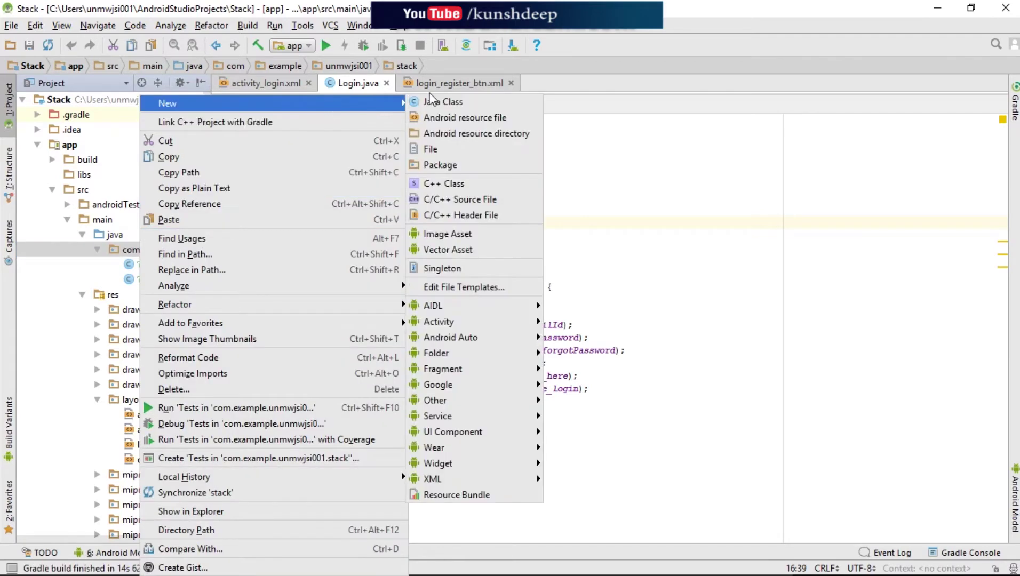
{"action": "mouse_move", "coordinate": [271, 103]}
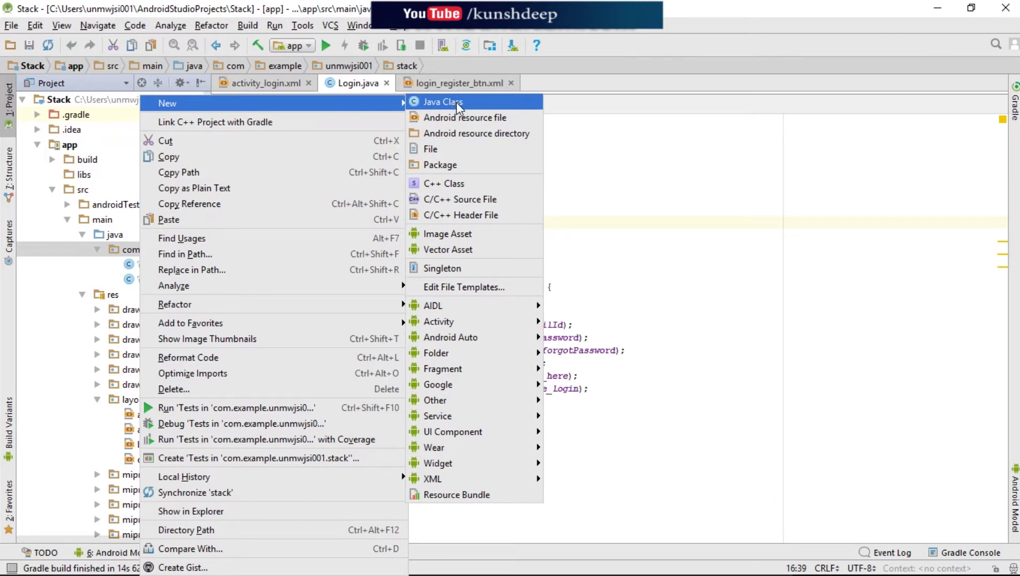
{"action": "mouse_move", "coordinate": [439, 321]}
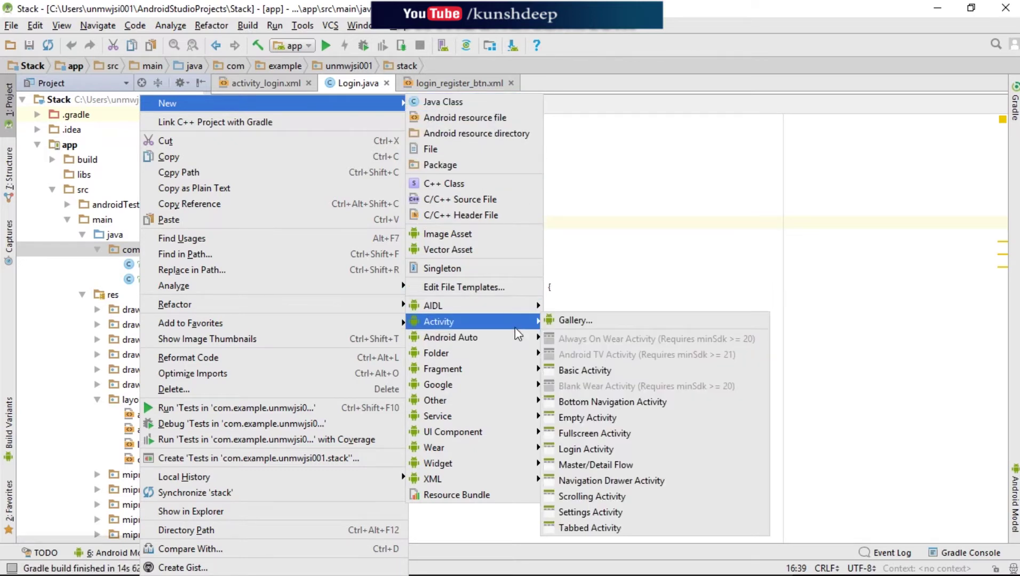
{"action": "left_click", "coordinate": [604, 419]}
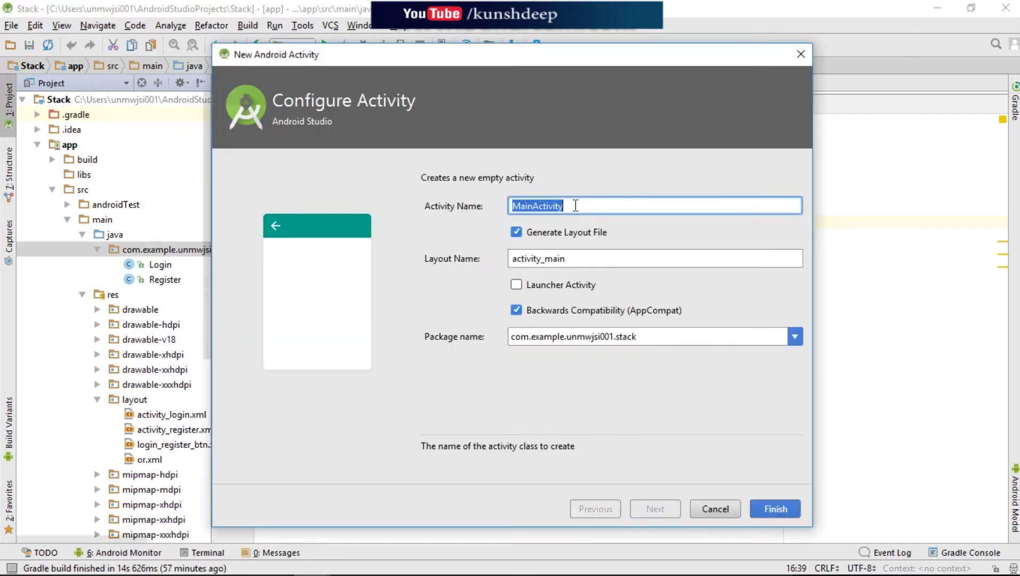
{"action": "key", "text": "BackSpace"}
{"action": "type", "text": "Home"}
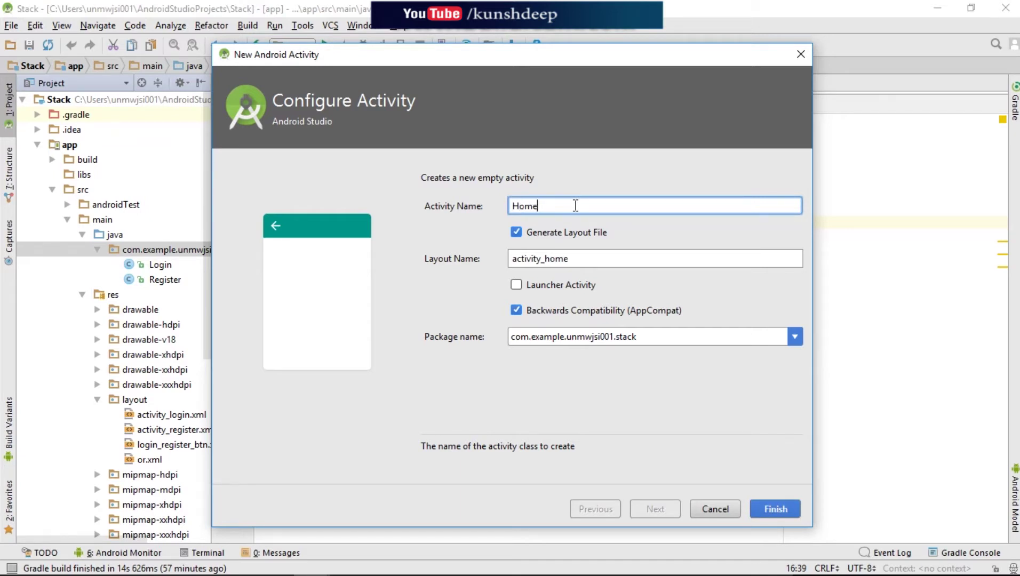
{"action": "left_click", "coordinate": [779, 512]}
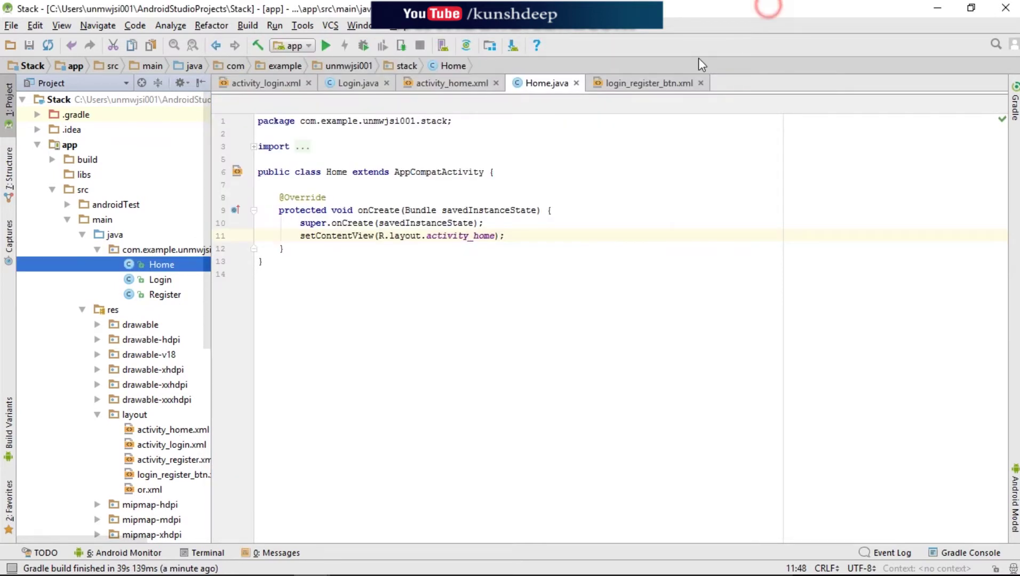
{"action": "left_click", "coordinate": [575, 83]}
{"action": "left_click", "coordinate": [495, 82]}
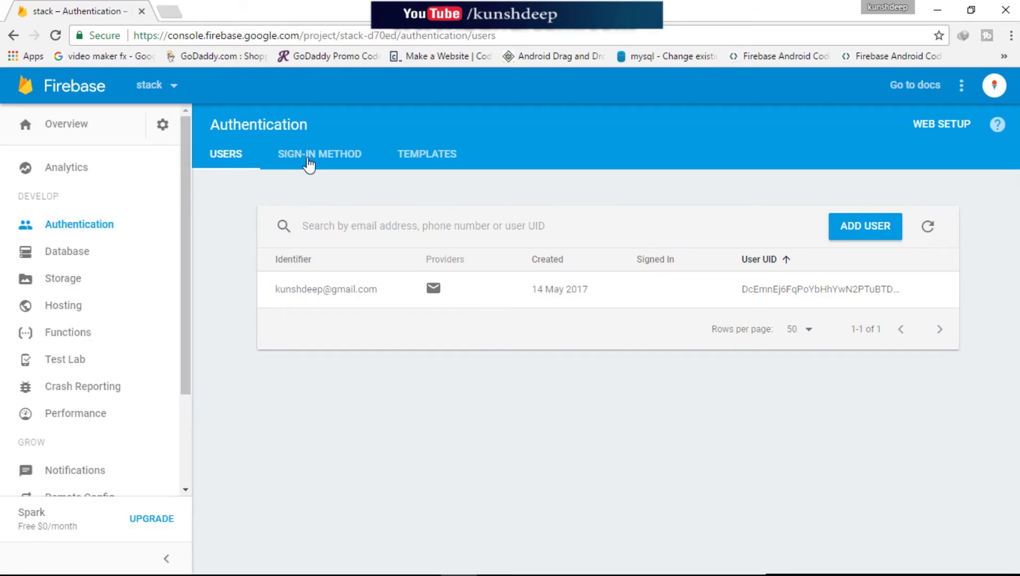
- Review the Sign-in method providers, viewing Phone without changes, then minimize Chrome
{"action": "left_click", "coordinate": [325, 159]}
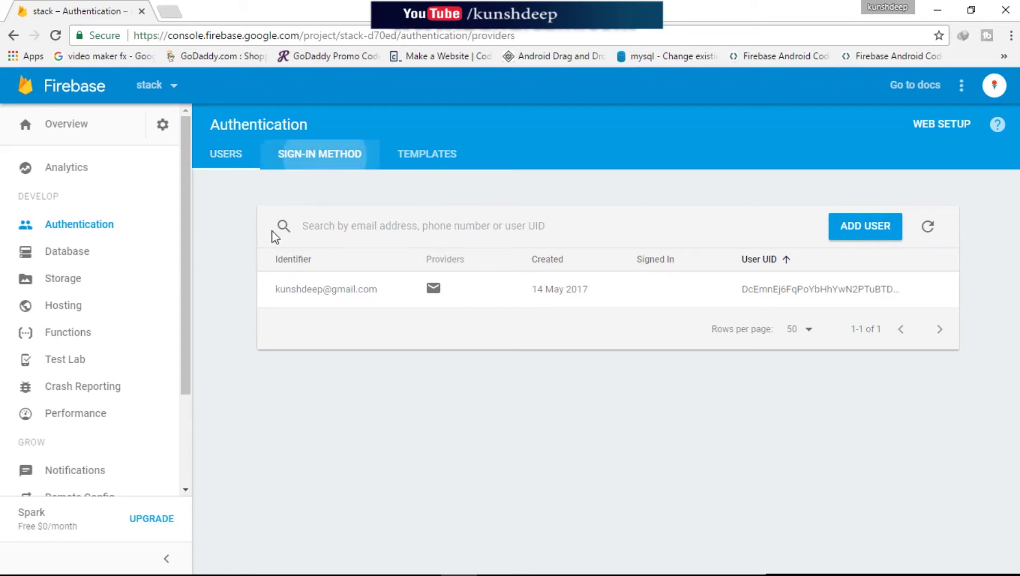
{"action": "left_click", "coordinate": [291, 159]}
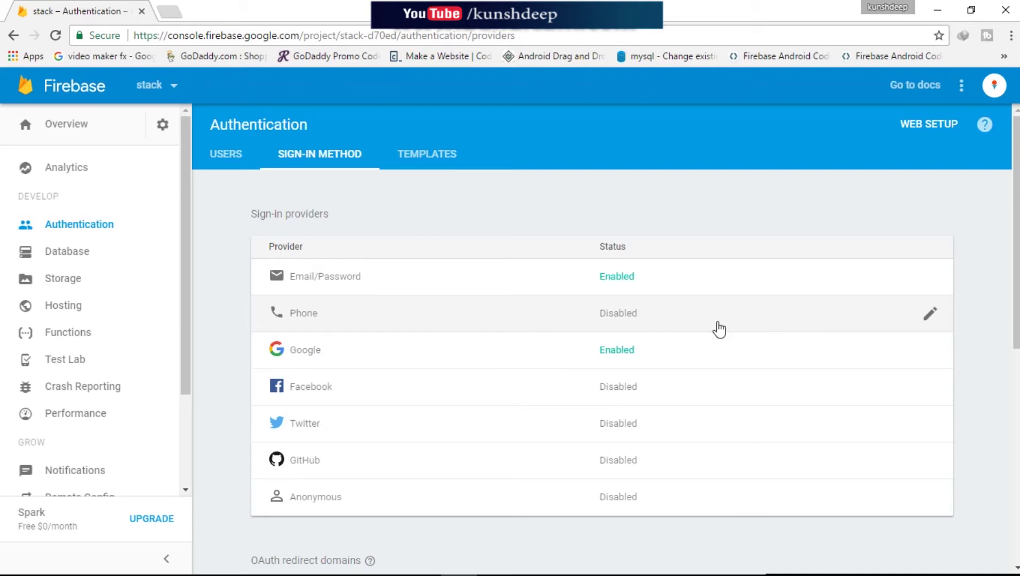
{"action": "left_click", "coordinate": [931, 316]}
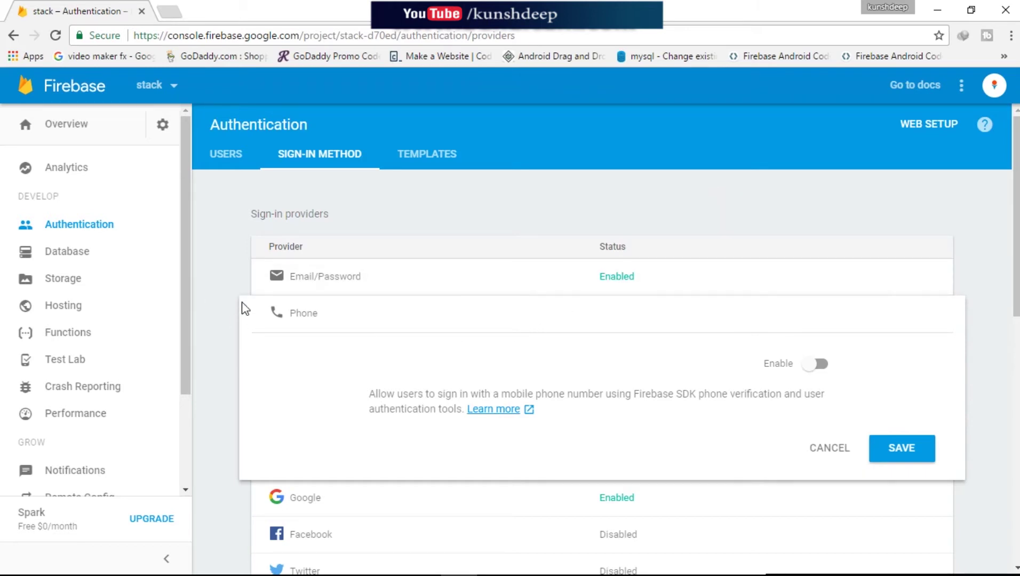
{"action": "left_click", "coordinate": [818, 448]}
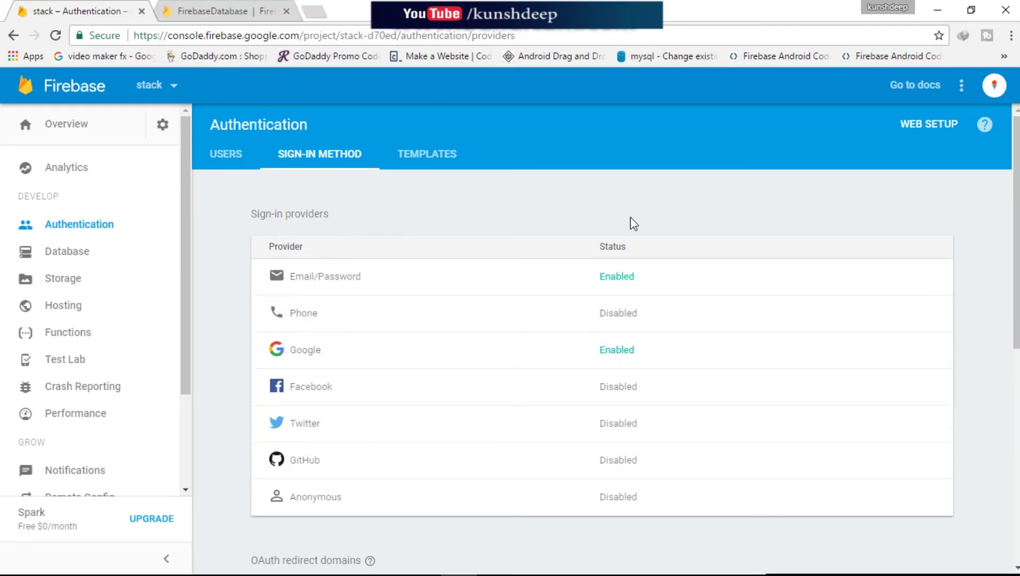
{"action": "left_click", "coordinate": [936, 11]}
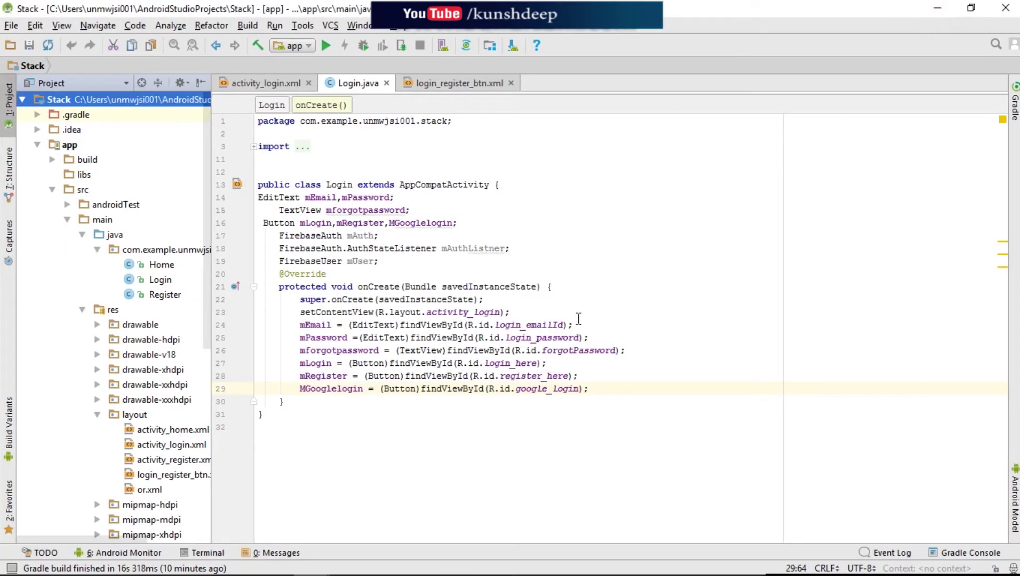
- Add 'mAuth = FirebaseAuth.getInstance();' after line 29 in onCreate
{"action": "left_click", "coordinate": [541, 309]}
{"action": "left_click", "coordinate": [653, 384]}
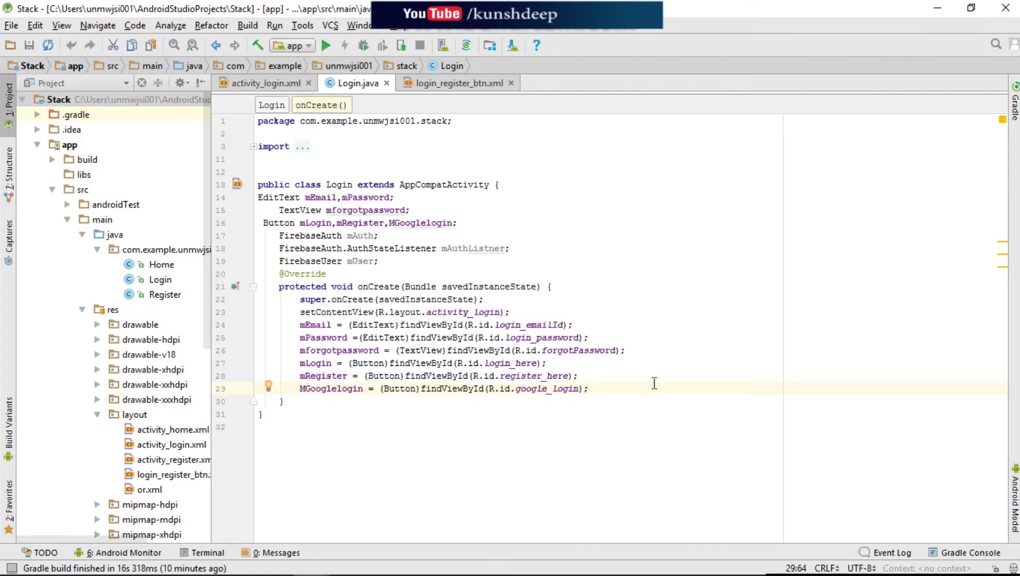
{"action": "key", "text": "Return"}
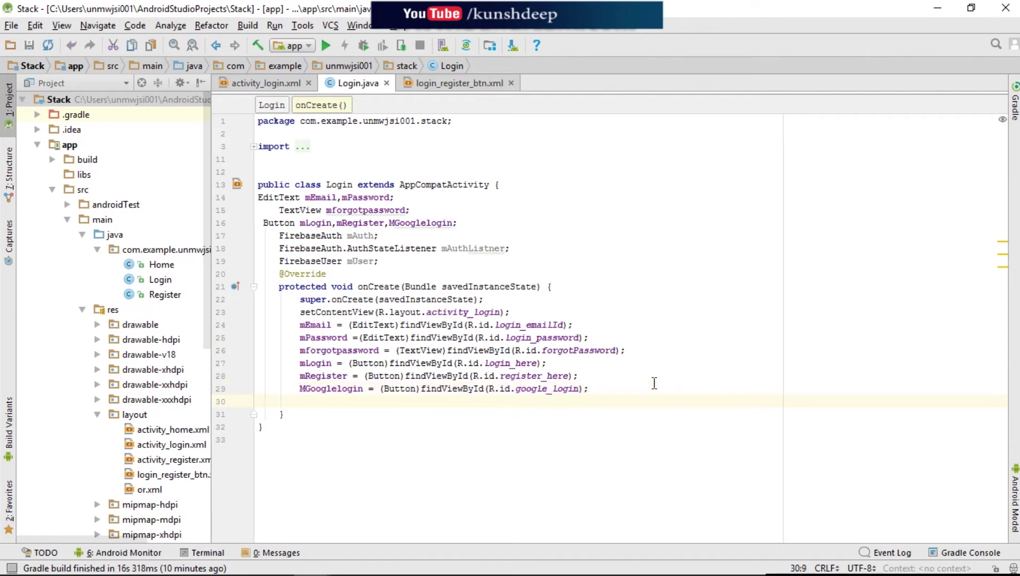
{"action": "type", "text": "mAu"}
{"action": "key", "text": "Return"}
{"action": "type", "text": "mAuth = Fire"}
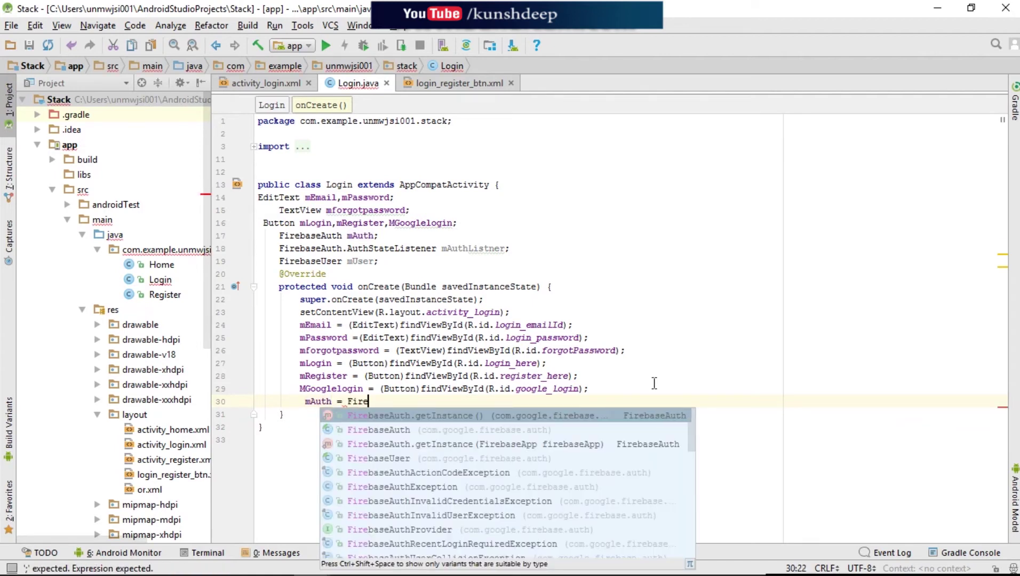
{"action": "key", "text": "Return"}
{"action": "type", "text": ";"}
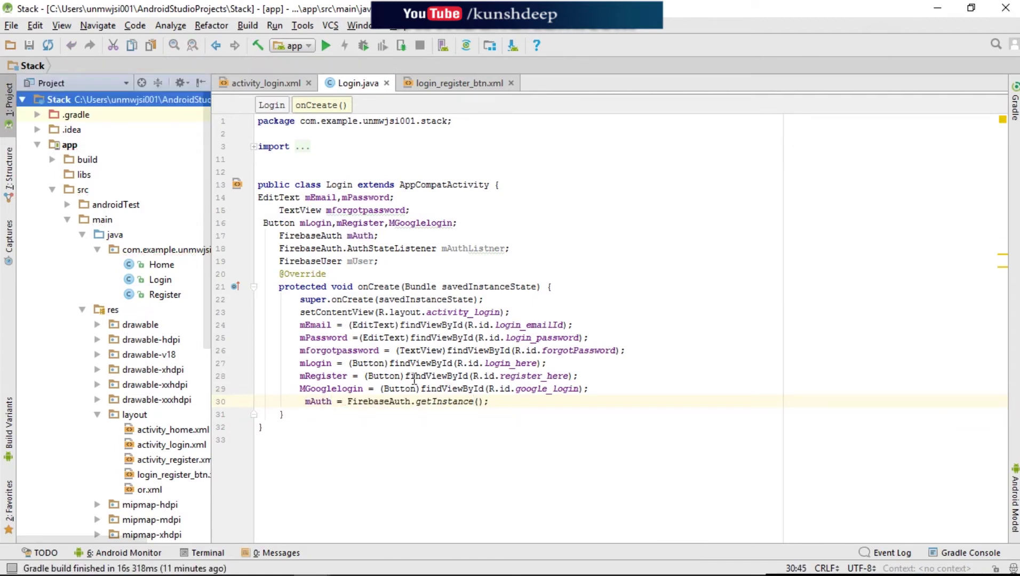
{"action": "left_click_drag", "start_coordinate": [347, 401], "coordinate": [408, 406]}
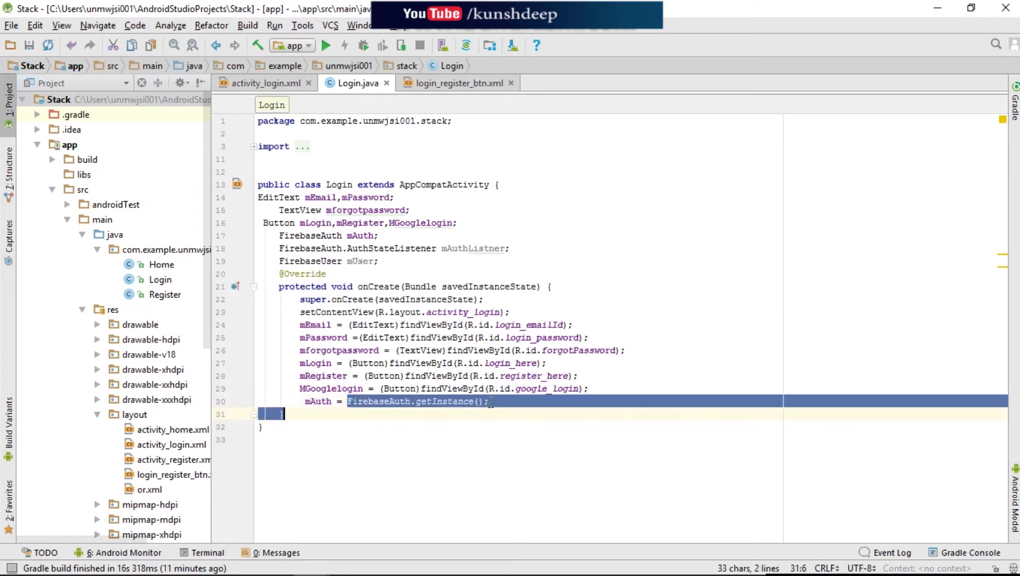
{"action": "left_click", "coordinate": [502, 406]}
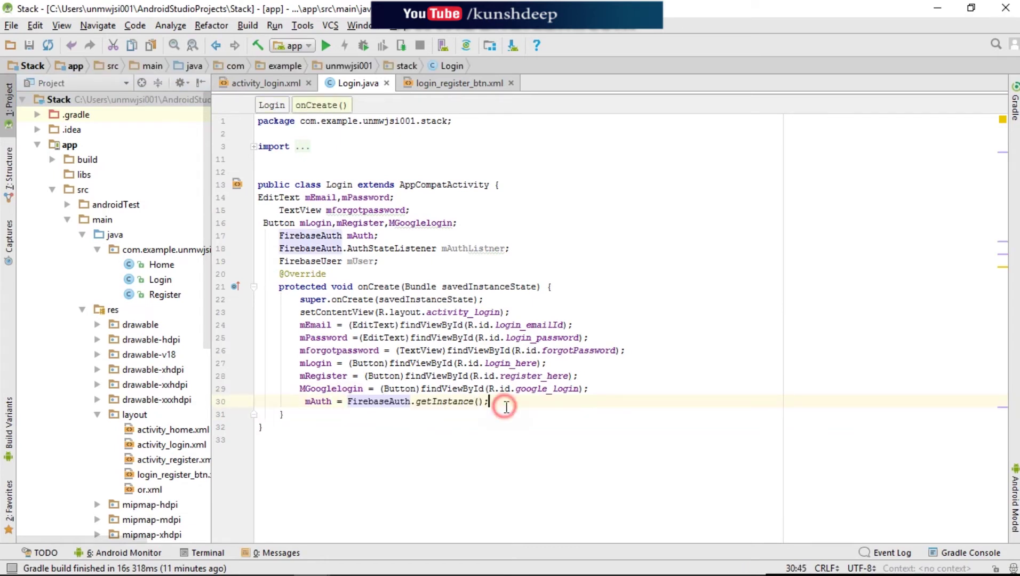
{"action": "left_click_drag", "start_coordinate": [347, 405], "coordinate": [505, 406]}
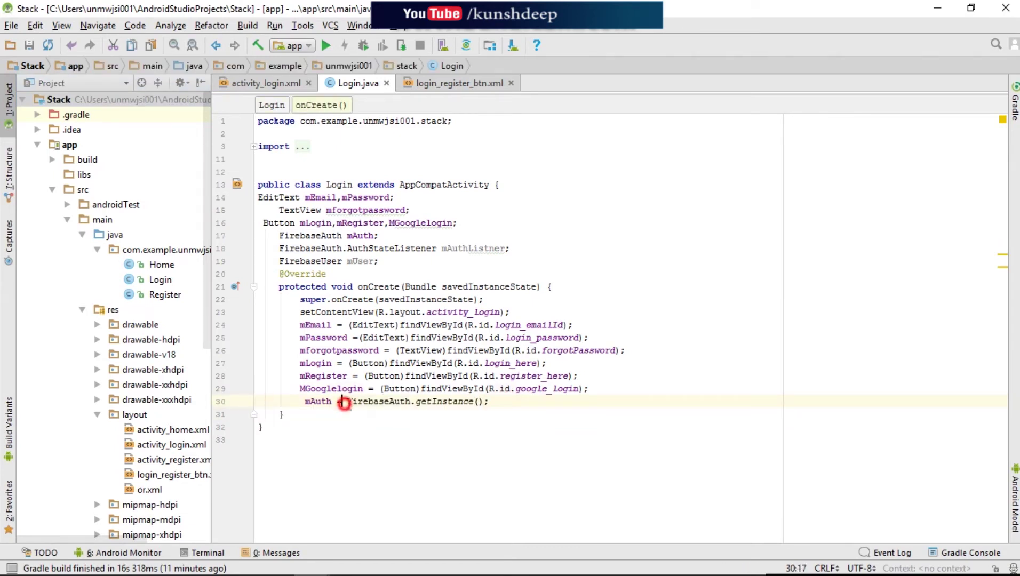
{"action": "left_click", "coordinate": [502, 406]}
{"action": "left_click_drag", "start_coordinate": [346, 260], "coordinate": [381, 261]}
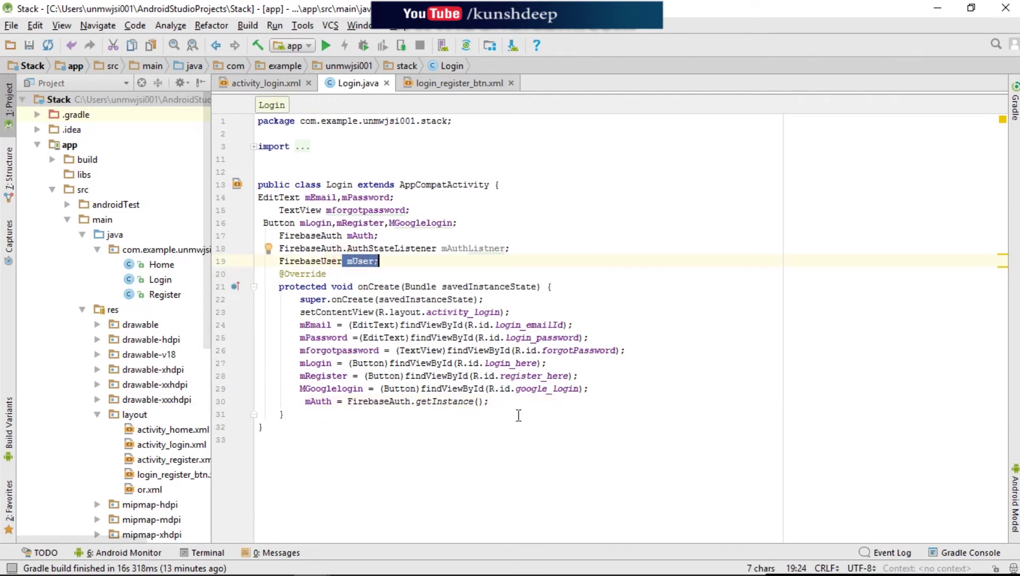
{"action": "left_click", "coordinate": [496, 402]}
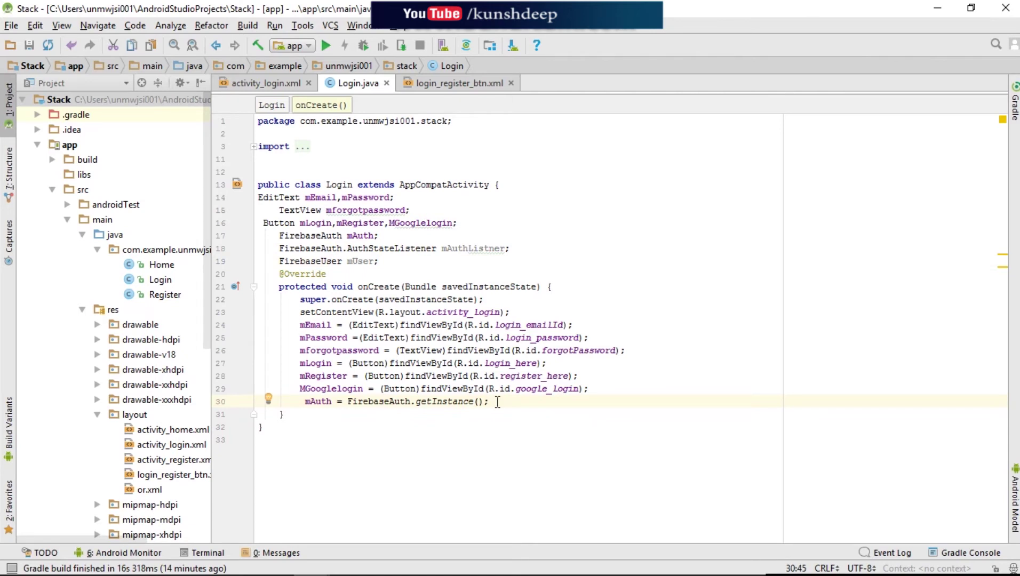
- Add 'mUser = FirebaseAuth.getInstance().getCurrentUser();' below the mAuth line
{"action": "key", "text": "Return"}
{"action": "type", "text": "m"}
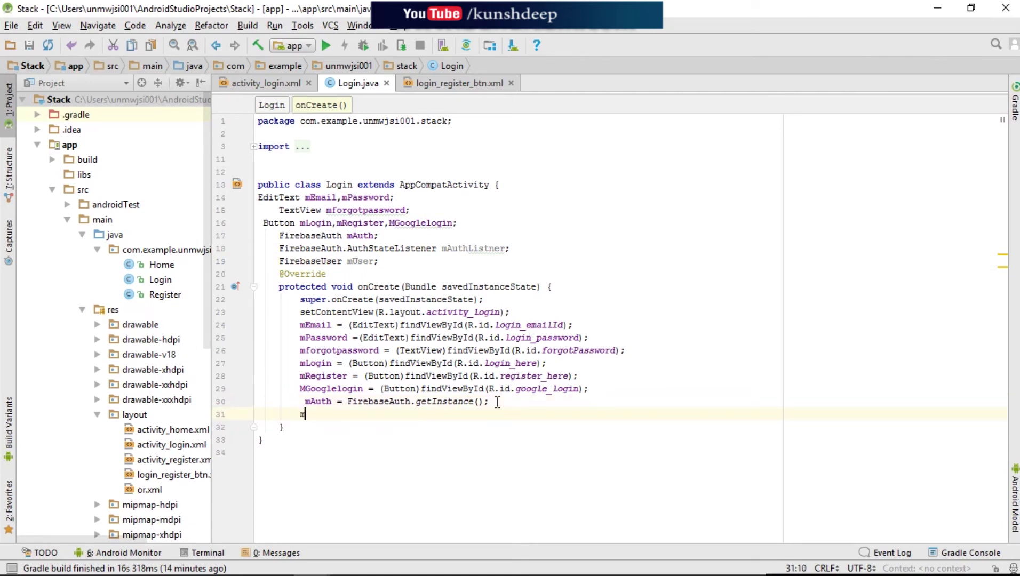
{"action": "key", "text": "Down"}
{"action": "key", "text": "Down"}
{"action": "key", "text": "Down"}
{"action": "key", "text": "Return"}
{"action": "type", "text": "= "}
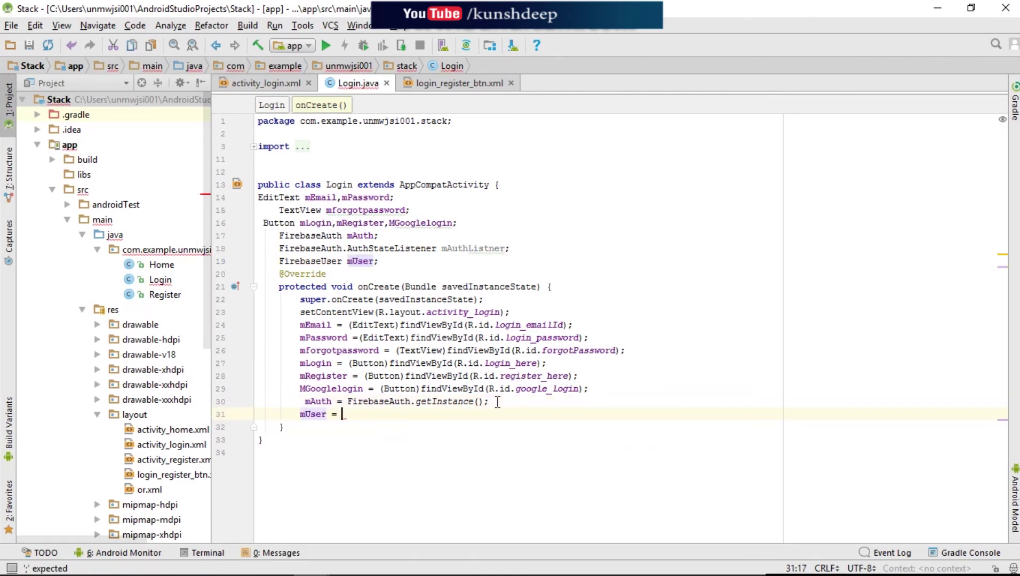
{"action": "type", "text": "Fire"}
{"action": "key", "text": "Return"}
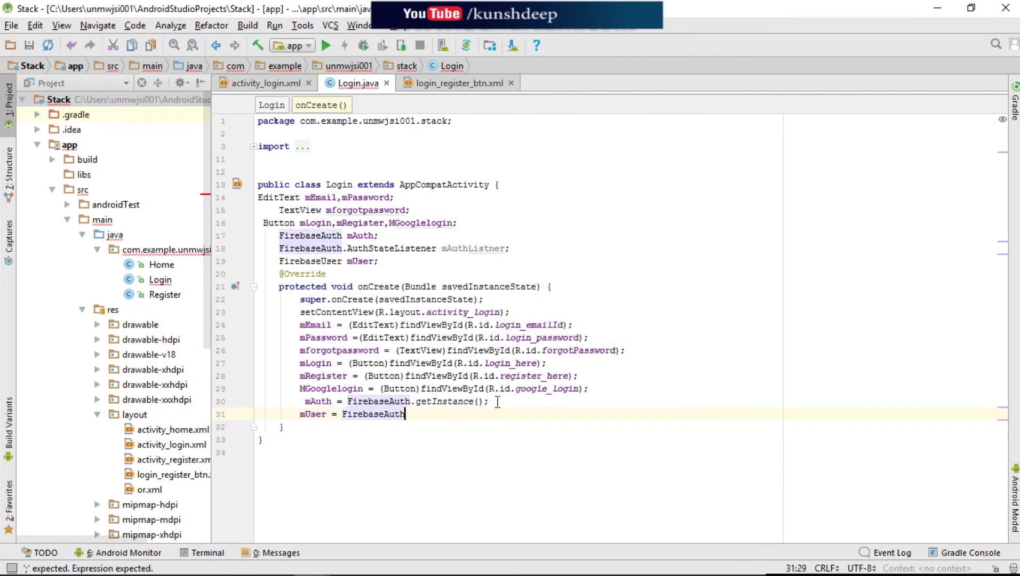
{"action": "type", "text": ".ge"}
{"action": "key", "text": "Return"}
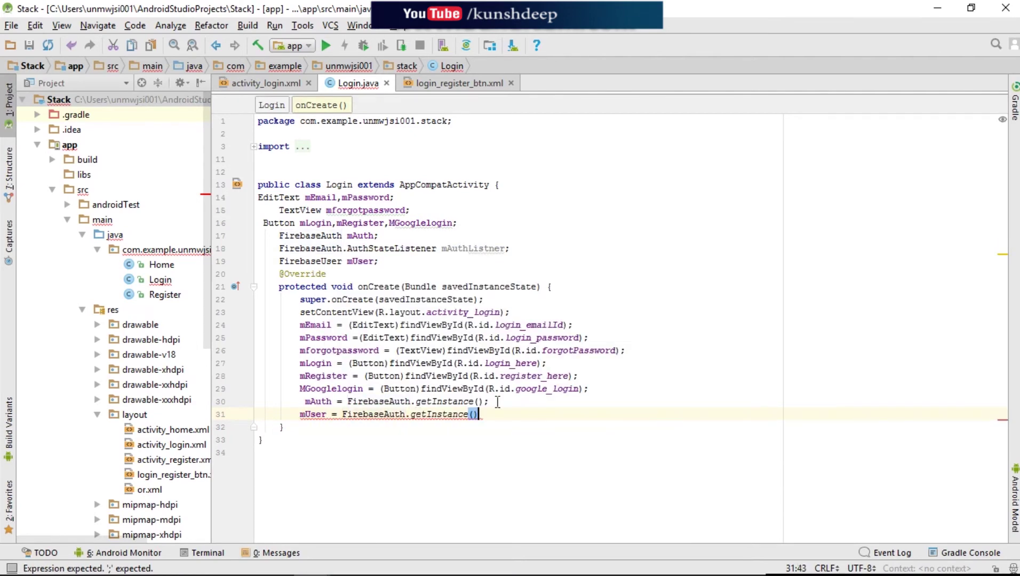
{"action": "type", "text": "."}
{"action": "key", "text": "Return"}
{"action": "type", "text": ";"}
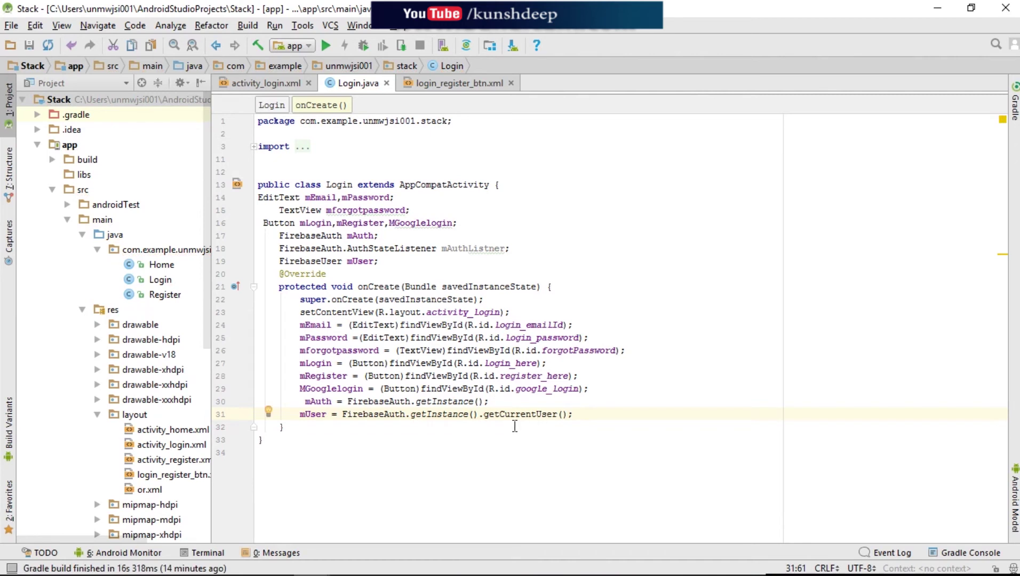
{"action": "left_click_drag", "start_coordinate": [344, 415], "coordinate": [571, 415]}
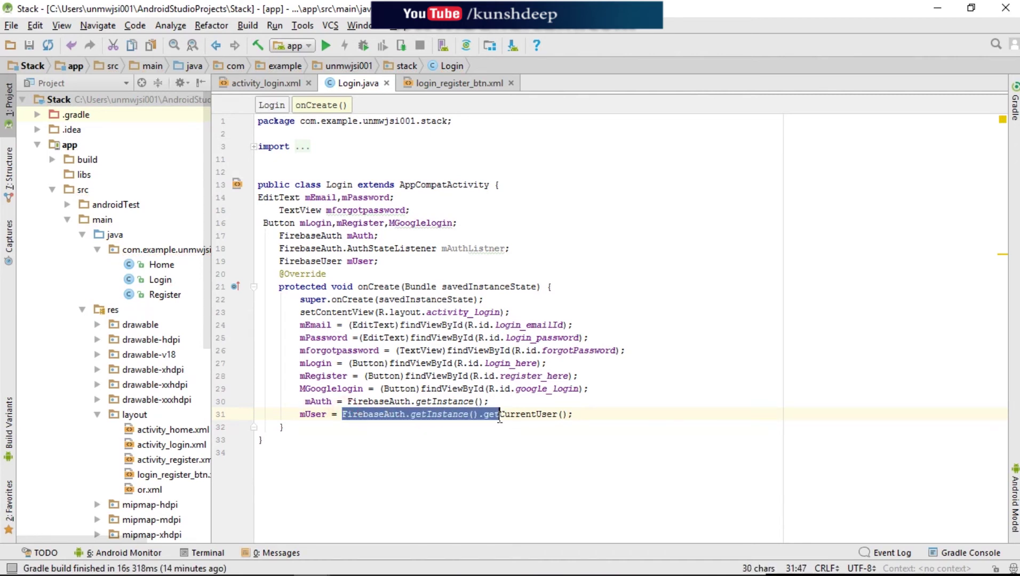
{"action": "left_click", "coordinate": [586, 415]}
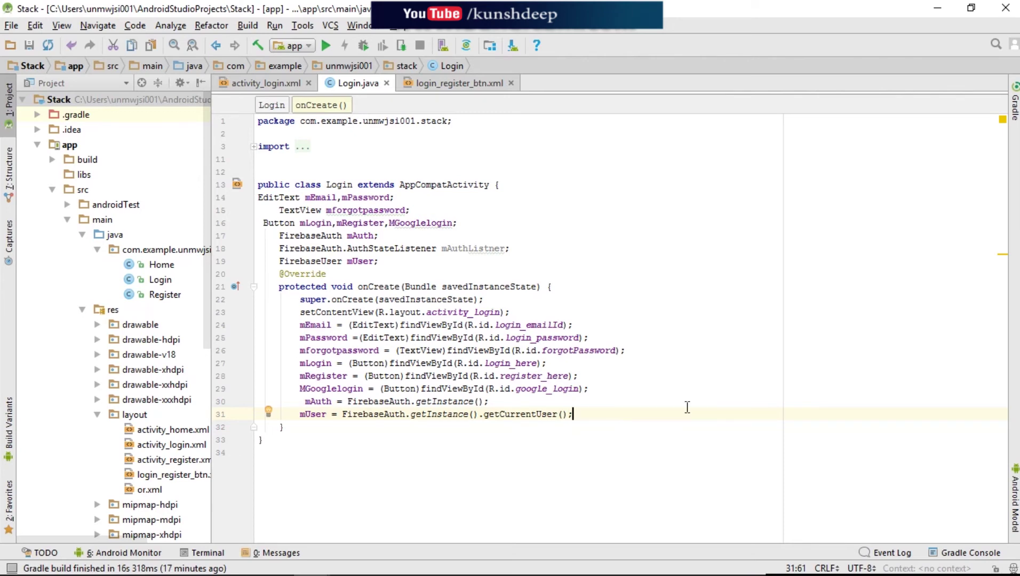
{"action": "key", "text": "Return"}
{"action": "type", "text": "mA"}
- Assign mAuthListner a new FirebaseAuth.AuthStateListener anonymous class with an onAuthStateChanged stub
{"action": "key", "text": "Down"}
{"action": "key", "text": "Return"}
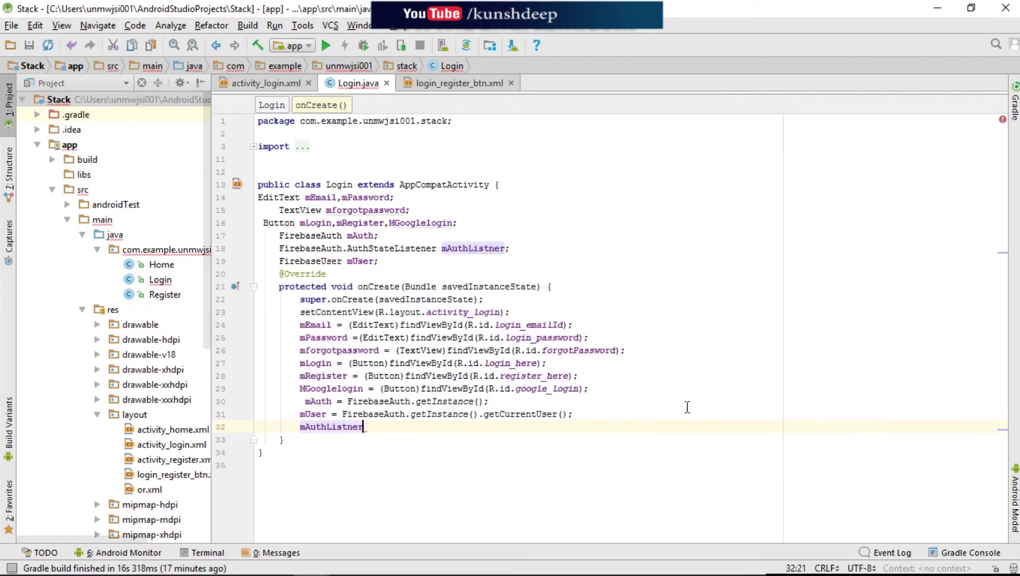
{"action": "type", "text": " = new Fi"}
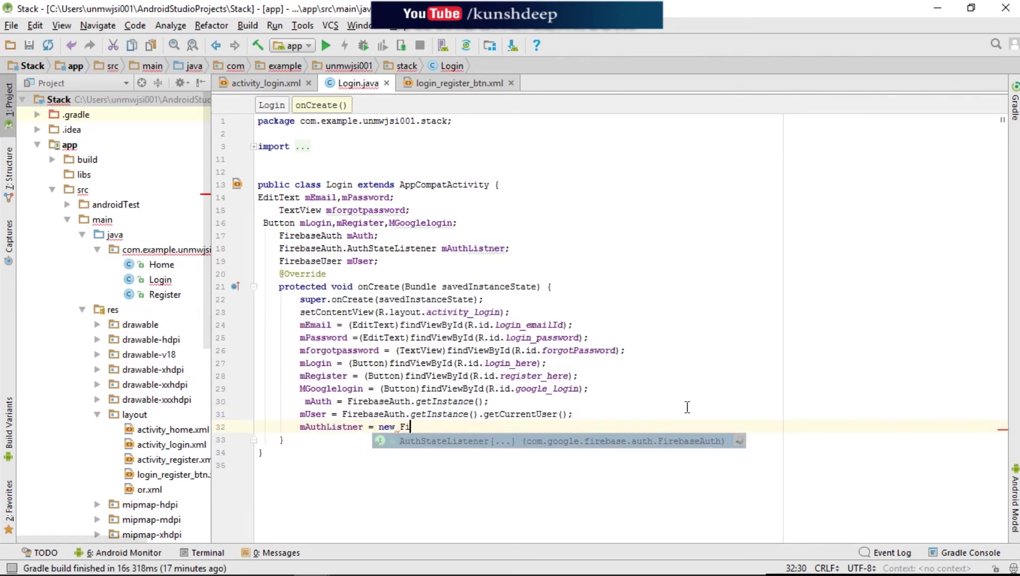
{"action": "key", "text": "Return"}
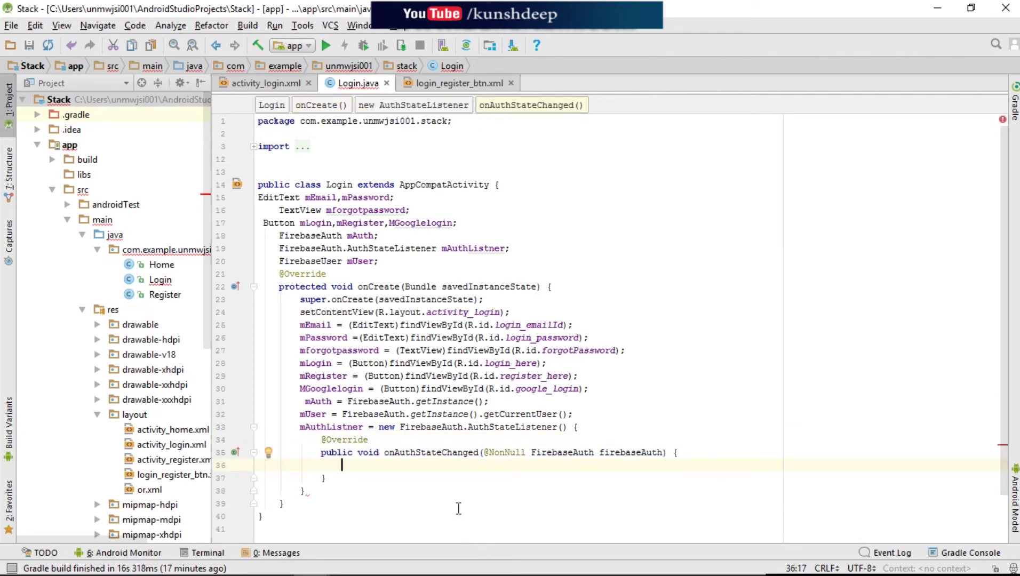
{"action": "left_click", "coordinate": [307, 491]}
{"action": "type", "text": ";"}
{"action": "left_click", "coordinate": [379, 467]}
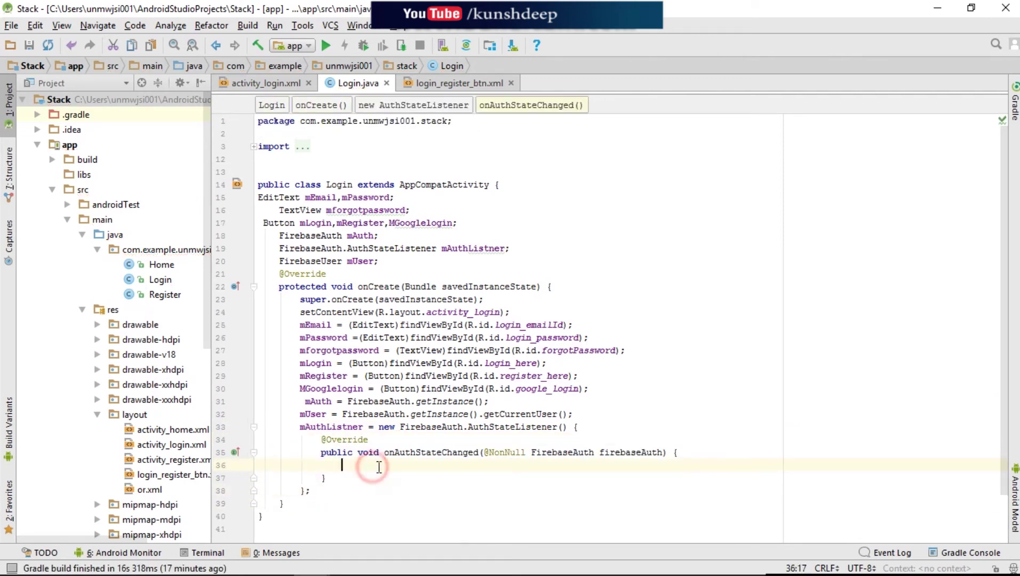
{"action": "type", "text": "if (m"}
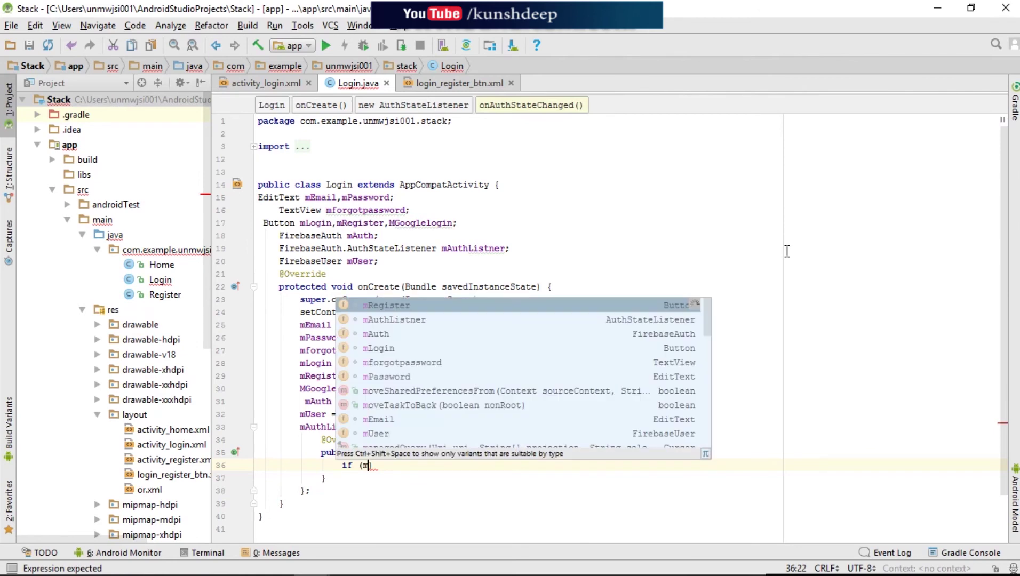
{"action": "type", "text": "U"}
- In onAuthStateChanged, add if (mUser != null) and begin an Intent from Login.this to Home
{"action": "key", "text": "Return"}
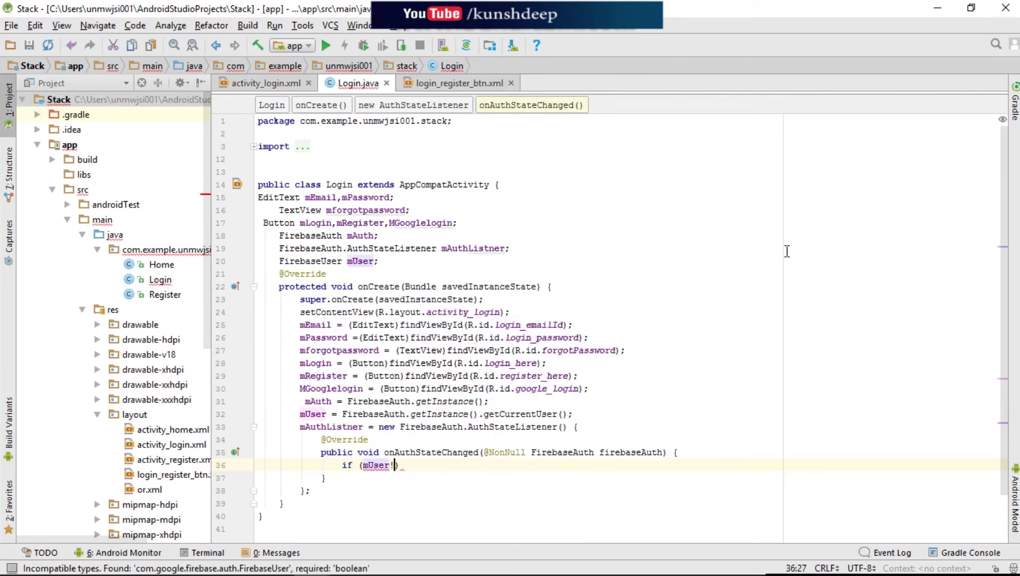
{"action": "type", "text": "=null"}
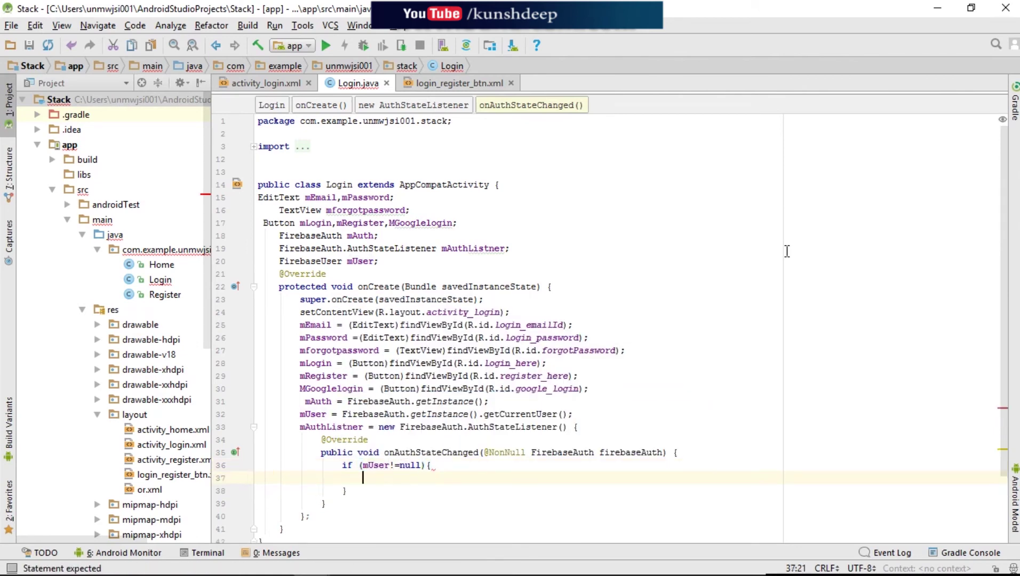
{"action": "type", "text": "nte"}
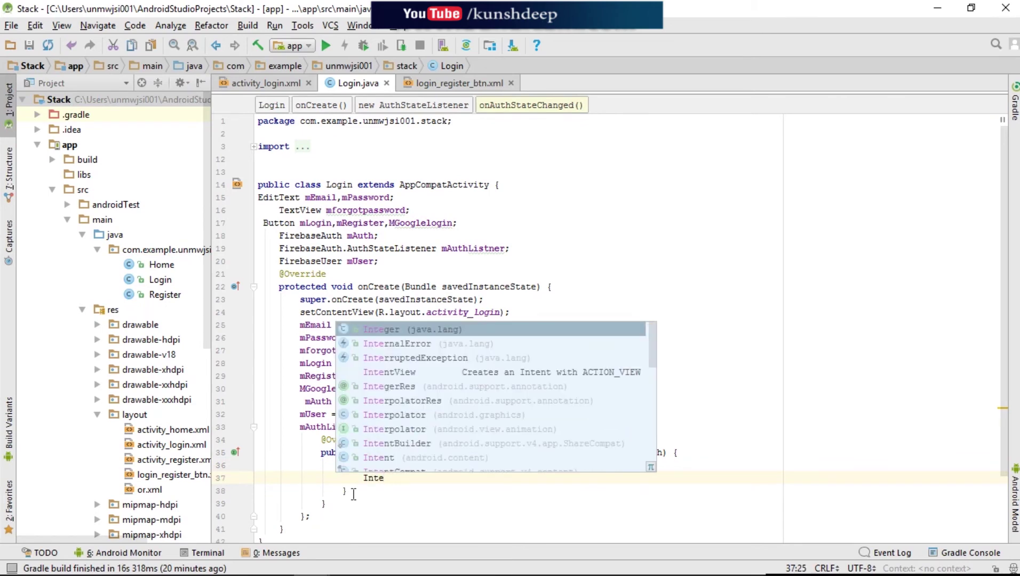
{"action": "type", "text": "nt"}
{"action": "key", "text": "Return"}
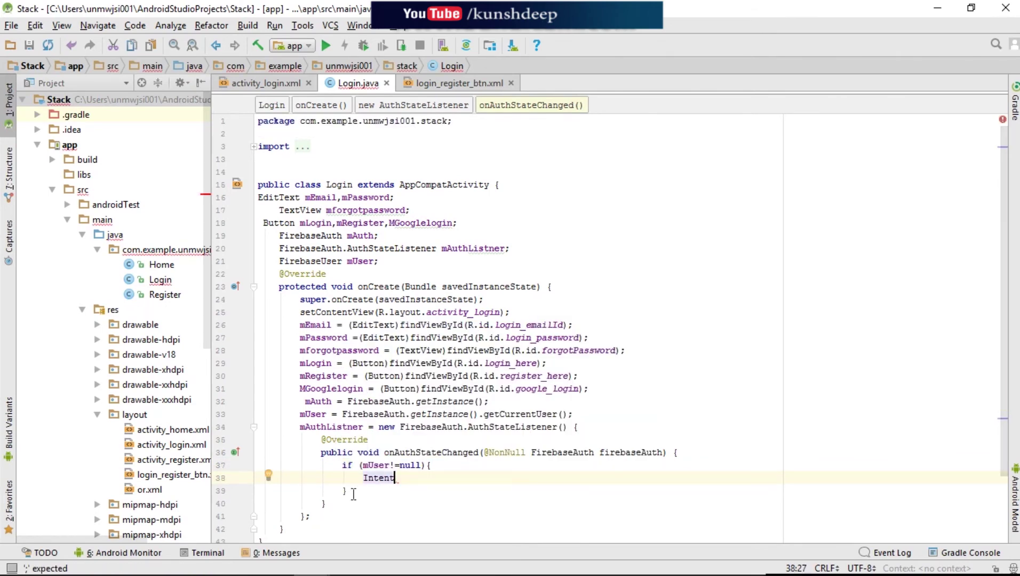
{"action": "type", "text": "intent = new"}
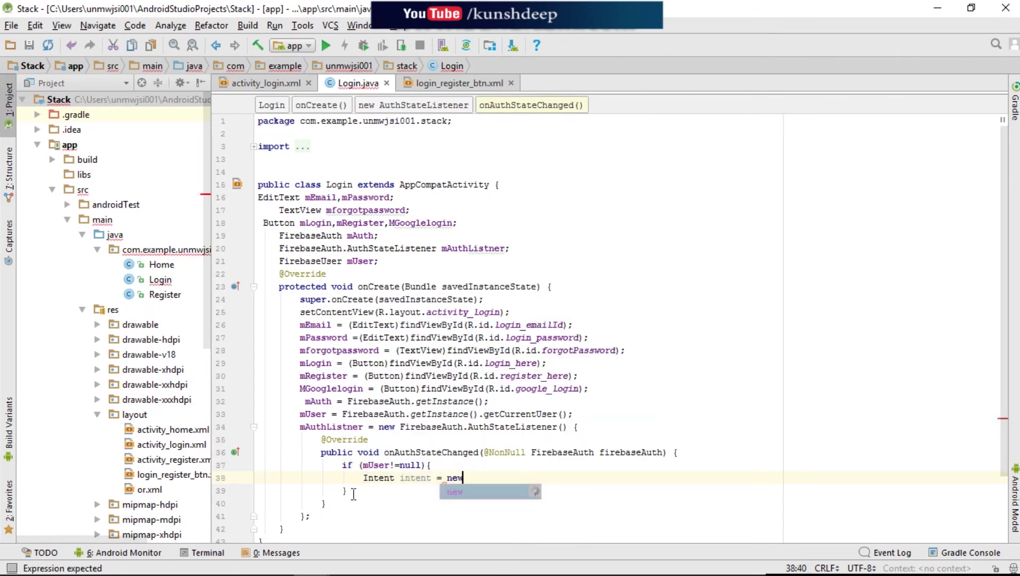
{"action": "type", "text": " I"}
{"action": "key", "text": "Return"}
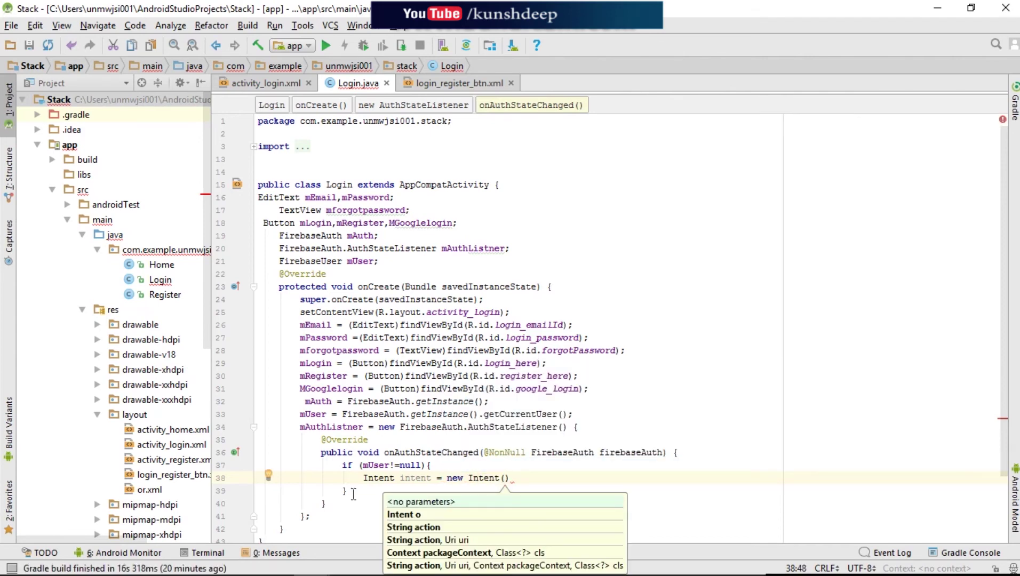
{"action": "type", "text": "Log"}
{"action": "key", "text": "Return"}
{"action": "type", "text": ".t"}
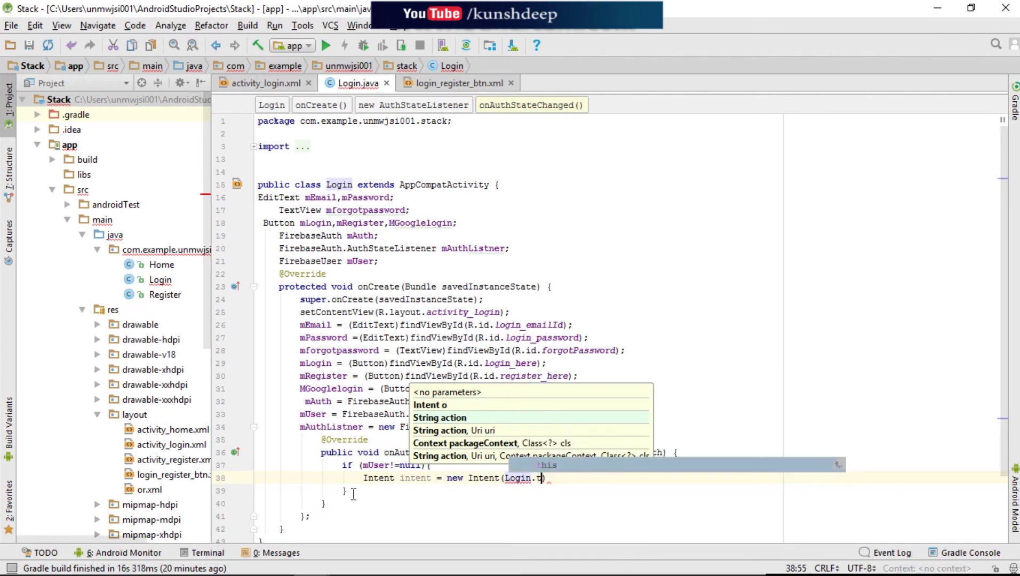
{"action": "key", "text": "Return"}
{"action": "type", "text": ",Home."}
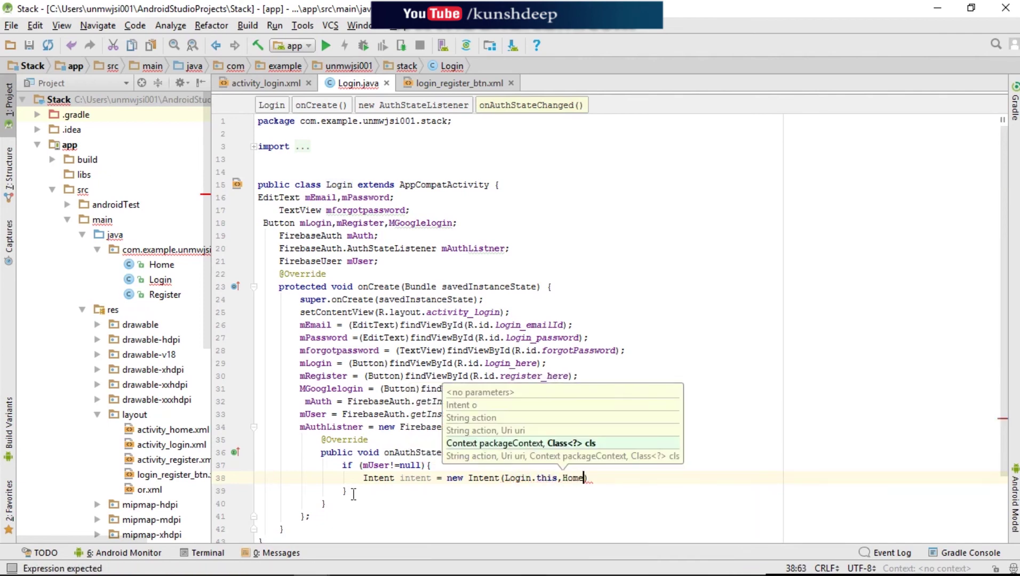